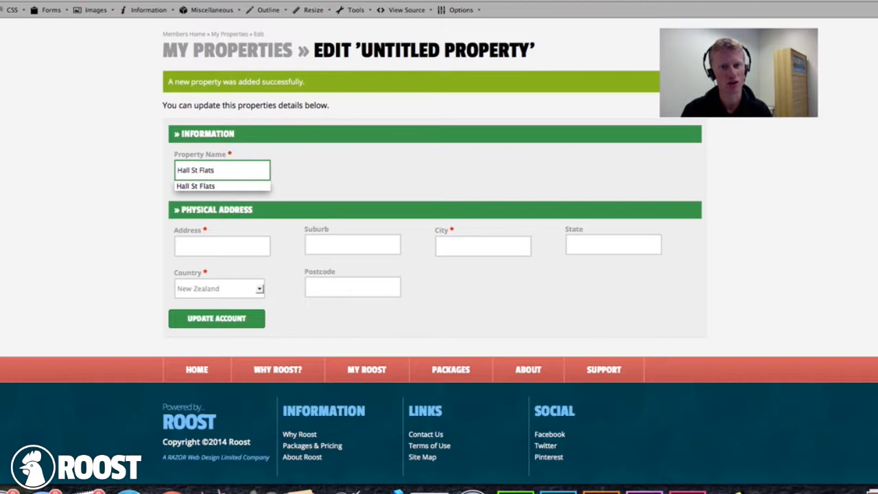
# - Enter the property's street address, suburb and city for Hall St Flats
pyautogui.click(235, 247)
pyautogui.click(245, 227)
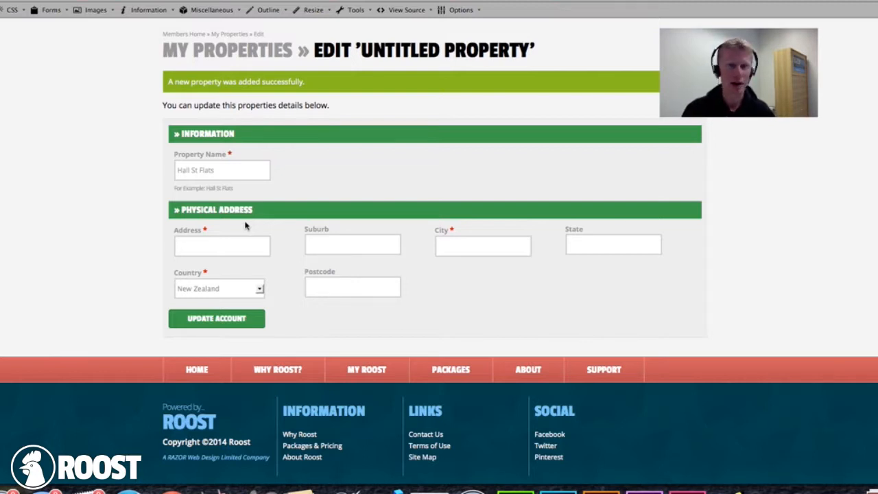
pyautogui.click(184, 248)
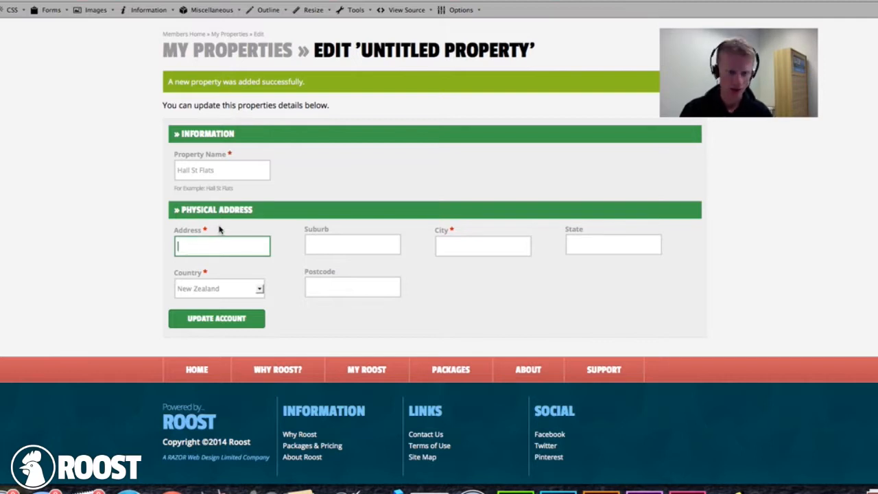
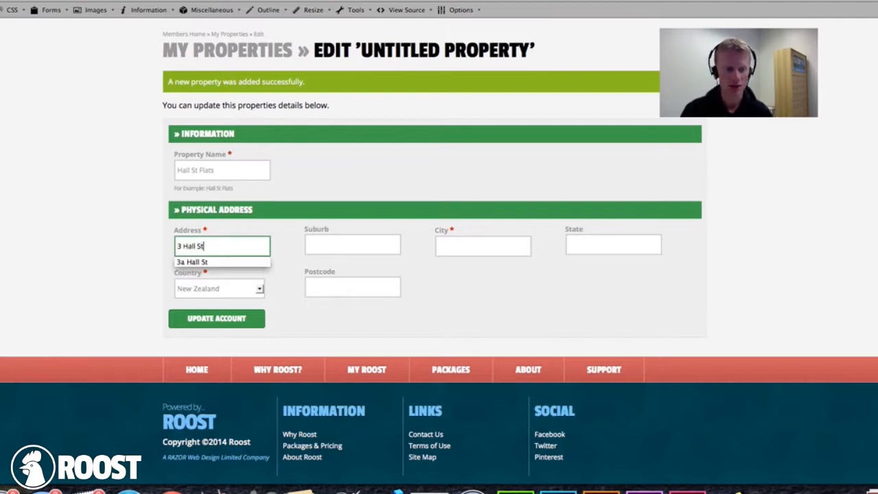
pyautogui.press('Tab')
pyautogui.write('Pukekohe')
pyautogui.press('Tab')
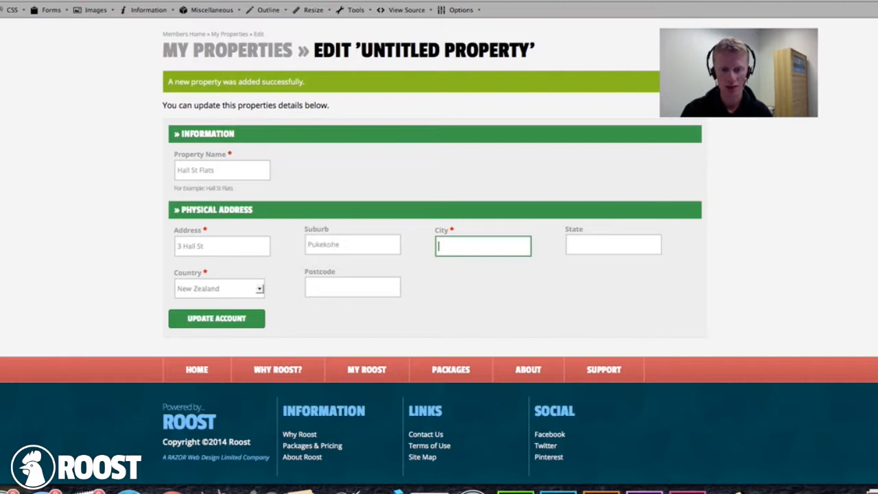
pyautogui.write('Auckland')
# - Leave state and country unchanged, save Hall St Flats, and proceed to adding a flatmate
pyautogui.press('Tab')
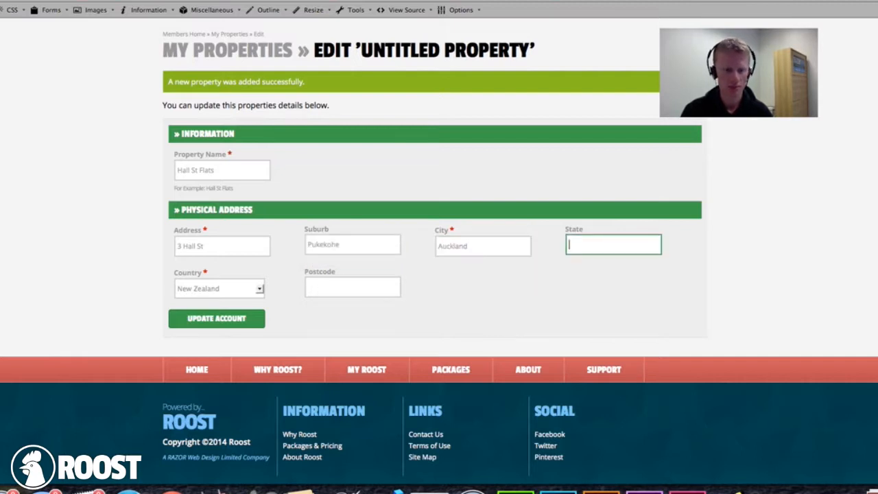
pyautogui.press('Tab')
pyautogui.click(198, 338)
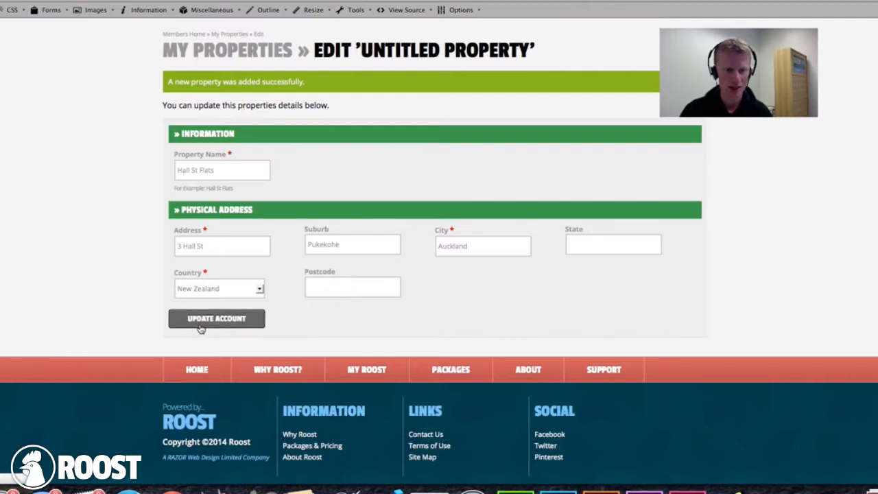
pyautogui.click(200, 327)
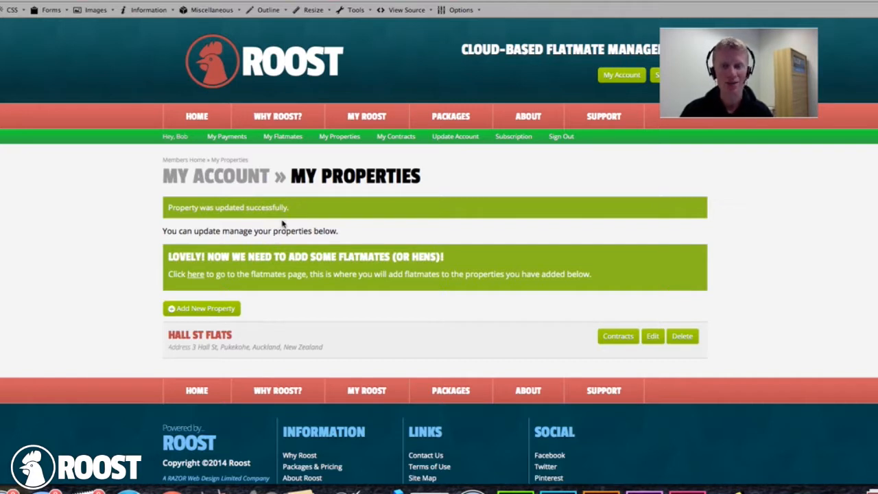
pyautogui.click(196, 275)
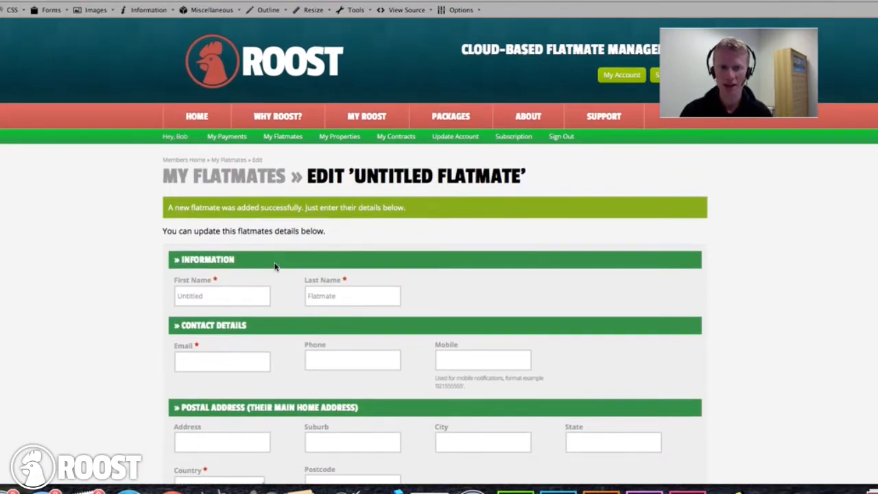
# - Replace the placeholder with the flatmate's first and last name and enter their e-mail address
pyautogui.click(229, 293)
pyautogui.doubleClick(229, 294)
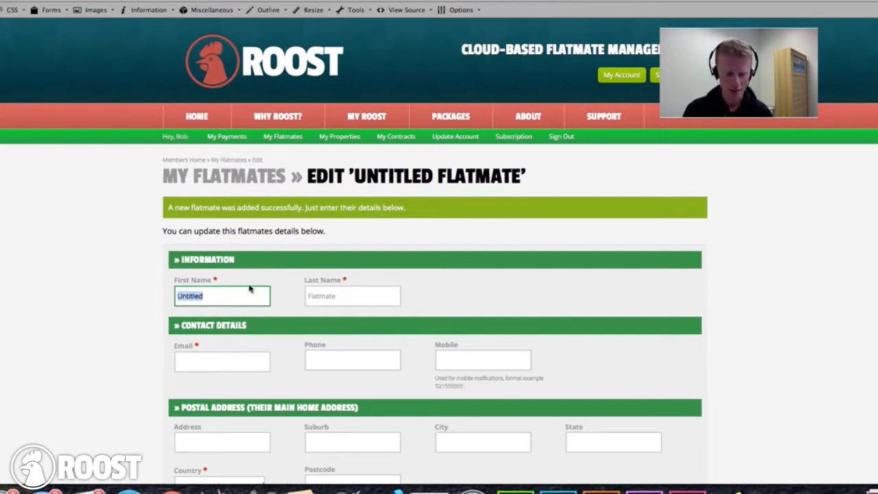
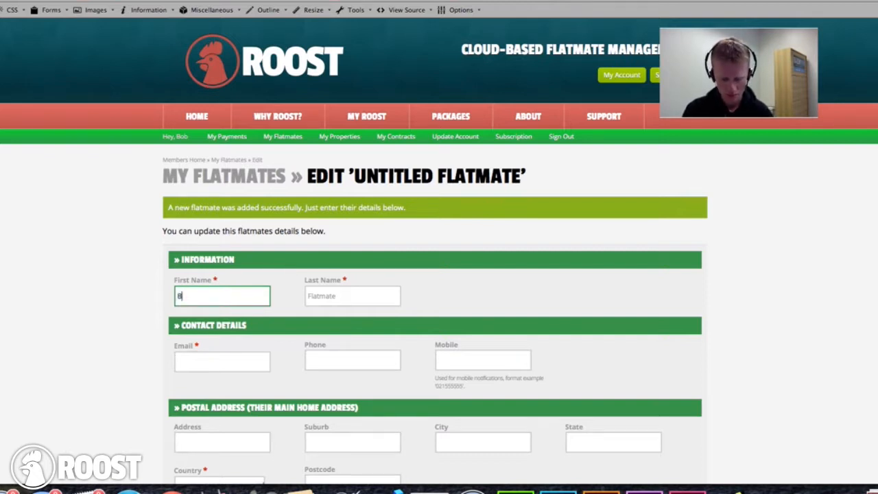
pyautogui.press('Tab')
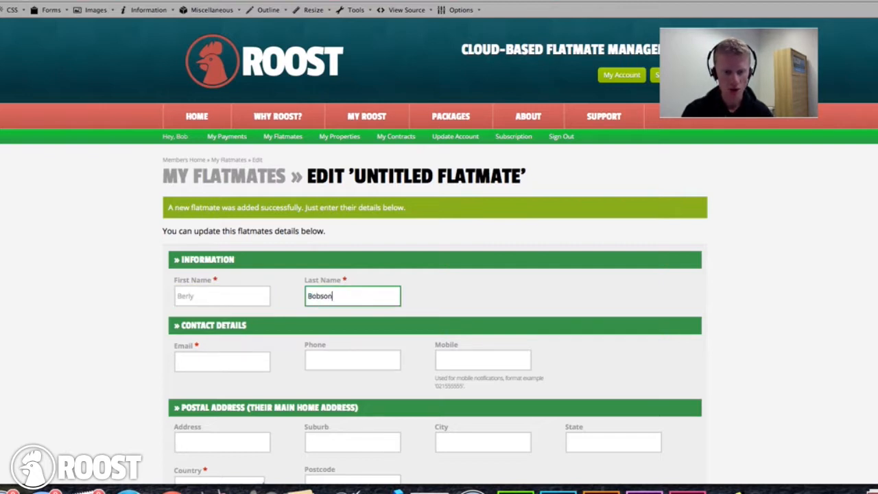
pyautogui.press('Tab')
pyautogui.click(223, 368)
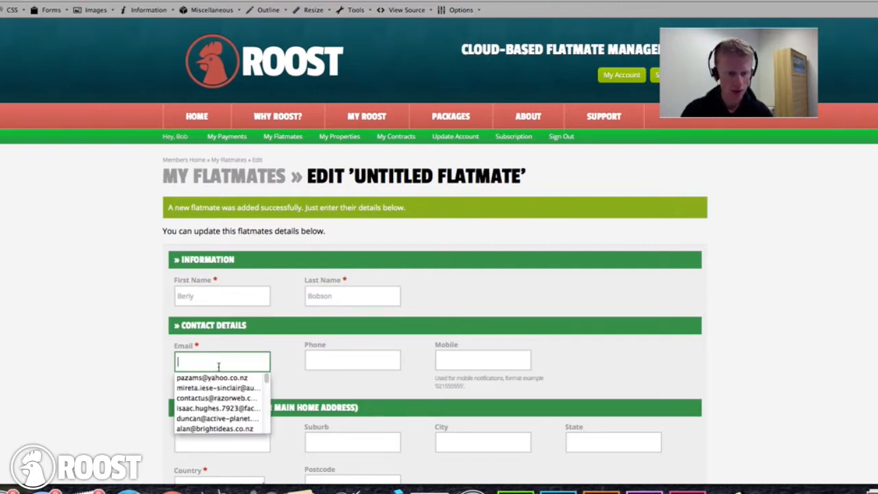
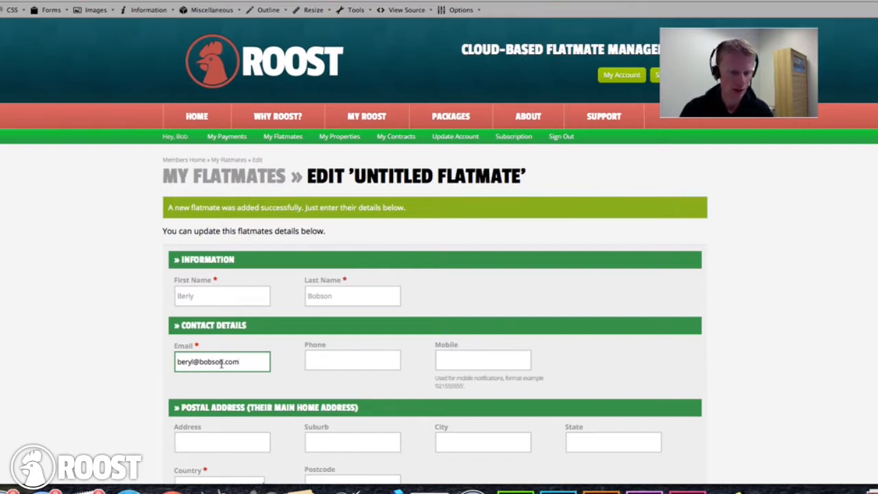
pyautogui.press('Tab')
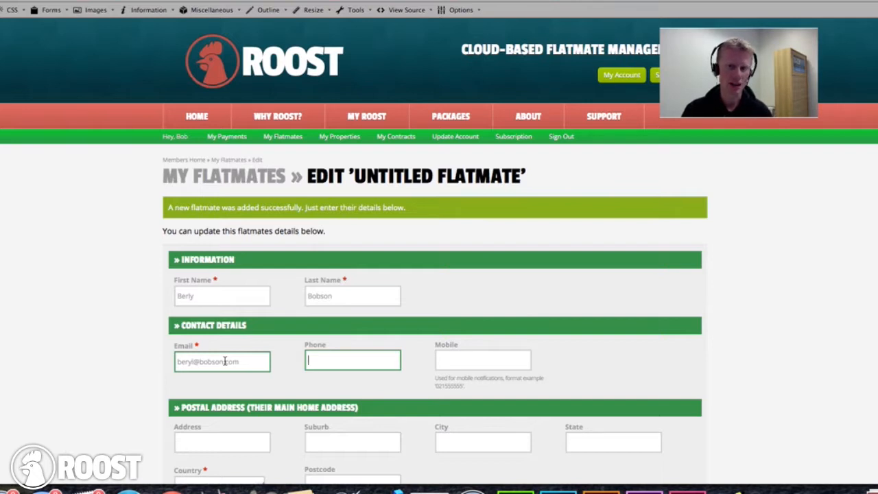
pyautogui.press('Tab')
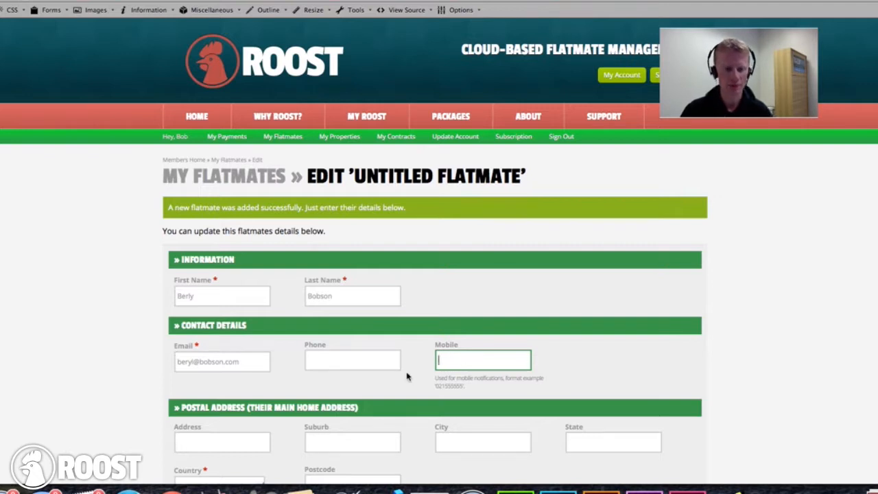
# - Correct the misspelt first name, enter the flatmate's mobile number, and save the flatmate
pyautogui.scroll(-1, 408, 372)
pyautogui.click(193, 284)
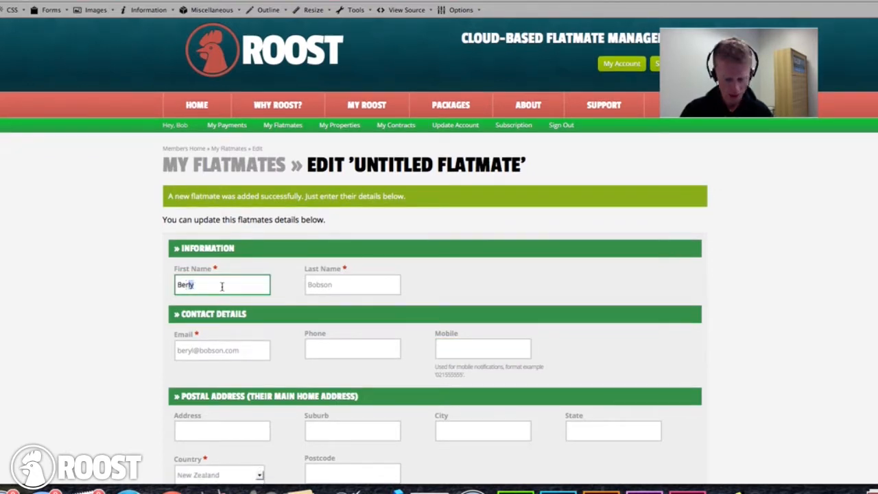
pyautogui.write('yl')
pyautogui.click(464, 345)
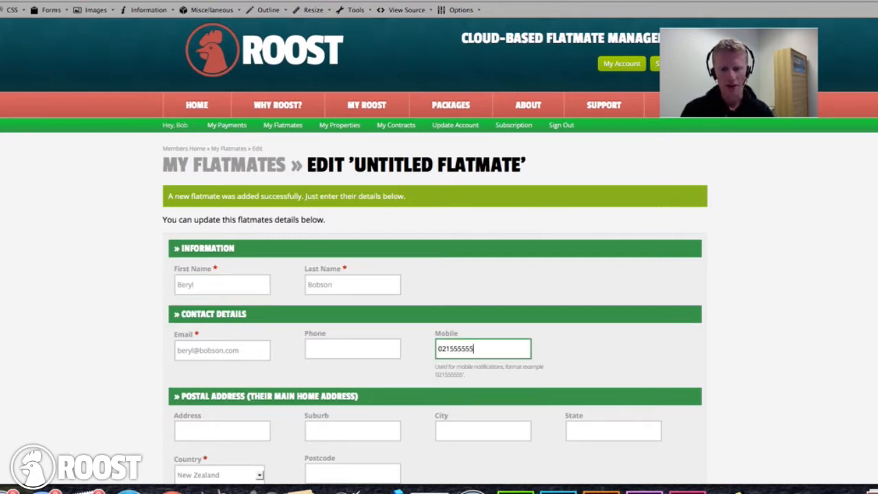
pyautogui.scroll(-2, 415, 323)
pyautogui.click(215, 355)
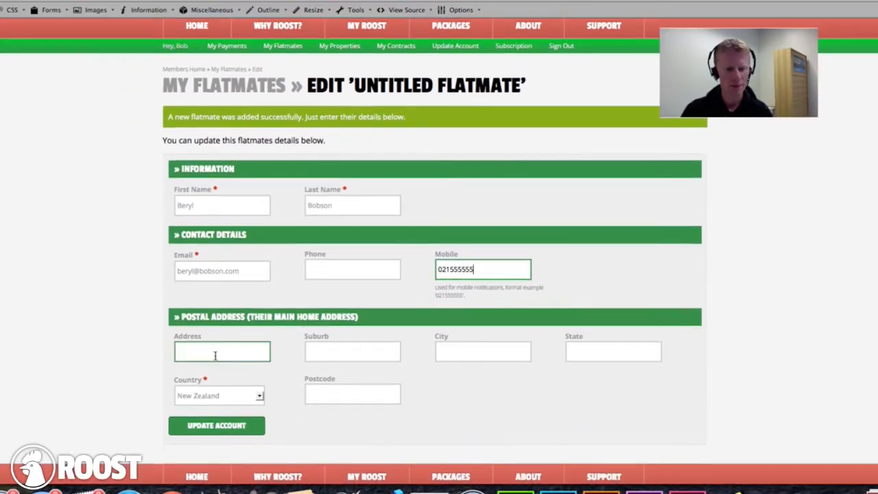
pyautogui.scroll(-2, 248, 309)
pyautogui.click(211, 363)
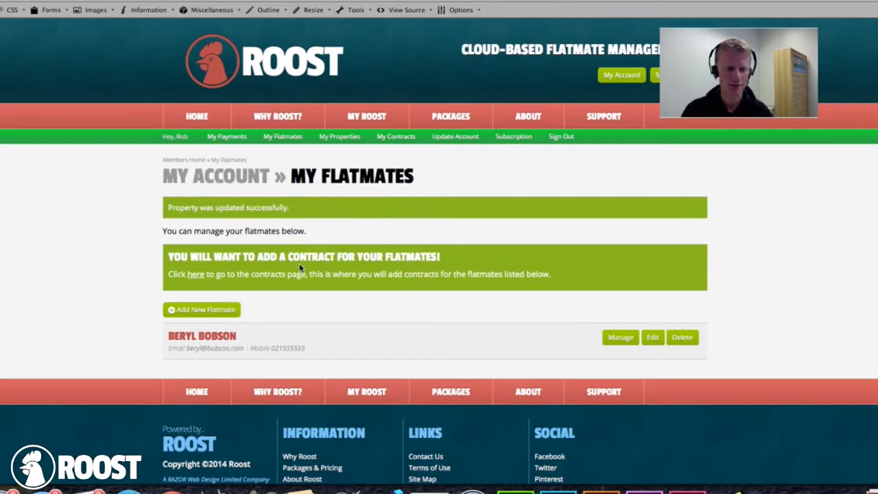
# - Follow the contracts prompt on My Flatmates to a blank New Contract form
pyautogui.click(197, 275)
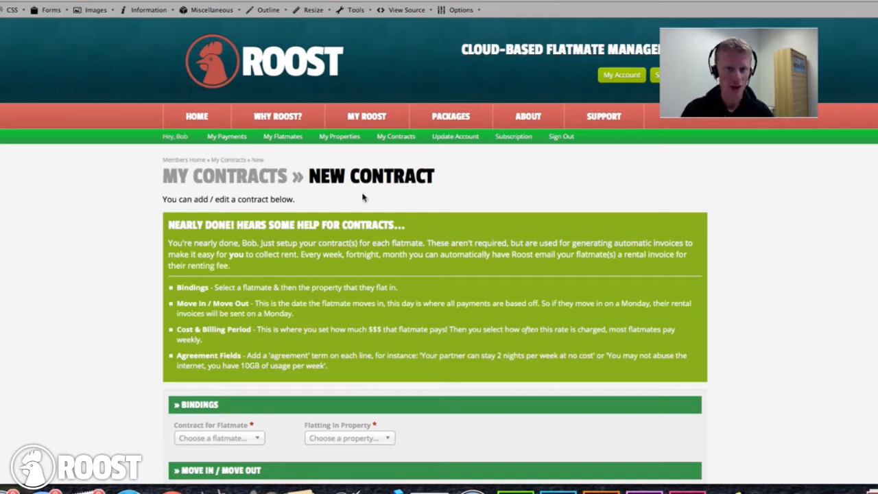
# - Bind the contract to the new flatmate and the Hall St Flats property
pyautogui.scroll(-5, 217, 328)
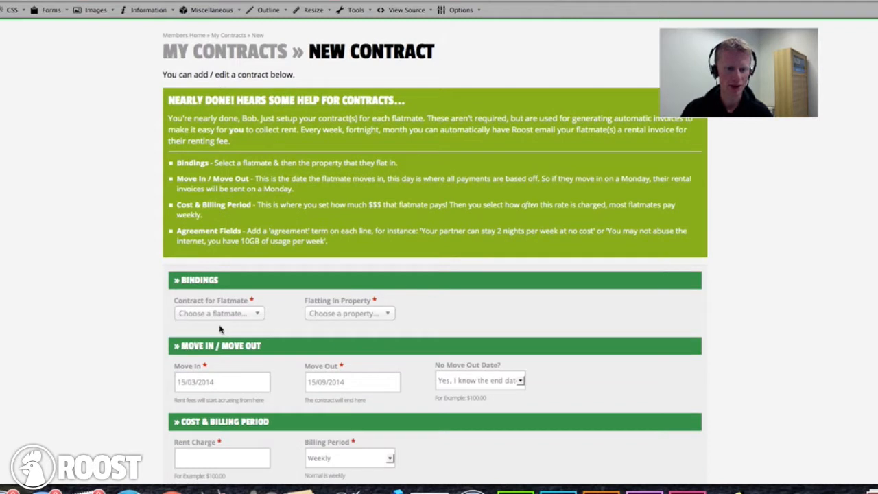
pyautogui.scroll(-1, 220, 325)
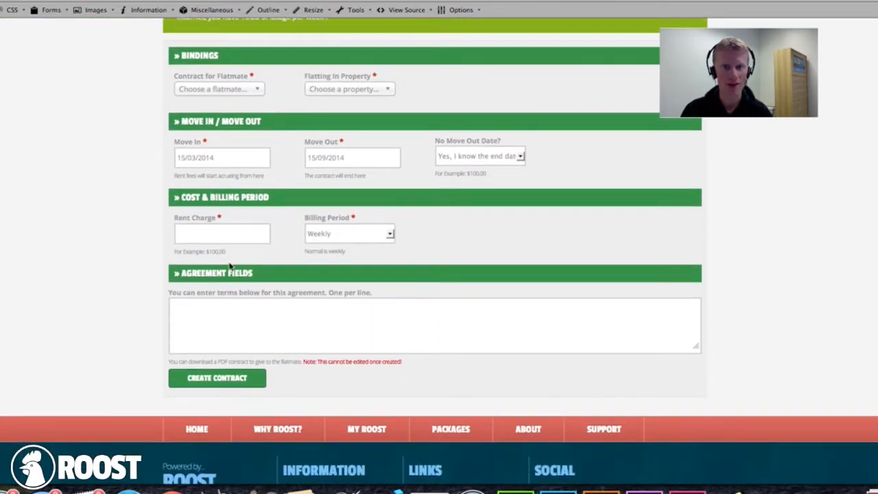
pyautogui.click(240, 92)
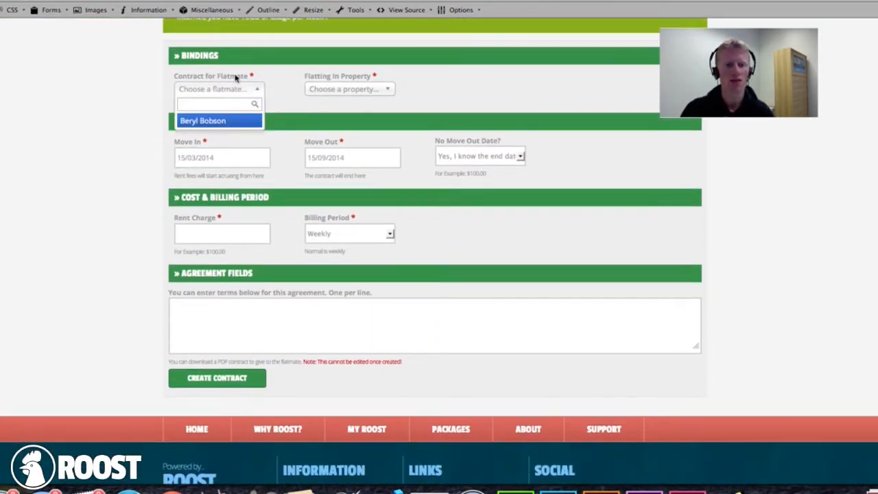
pyautogui.click(237, 81)
pyautogui.tripleClick(199, 57)
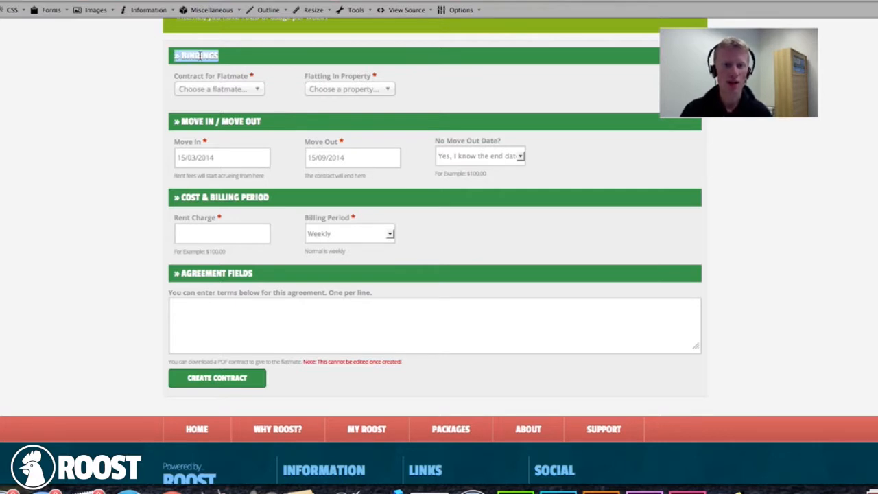
pyautogui.click(200, 94)
pyautogui.click(196, 119)
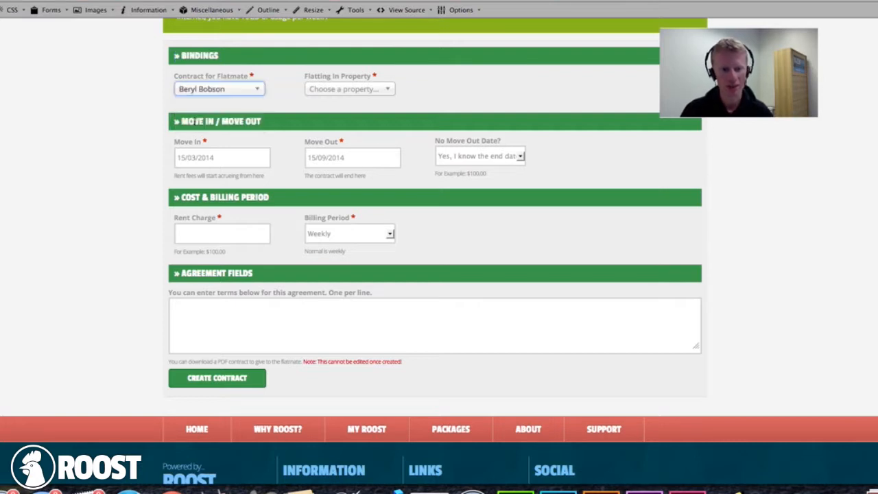
pyautogui.click(323, 88)
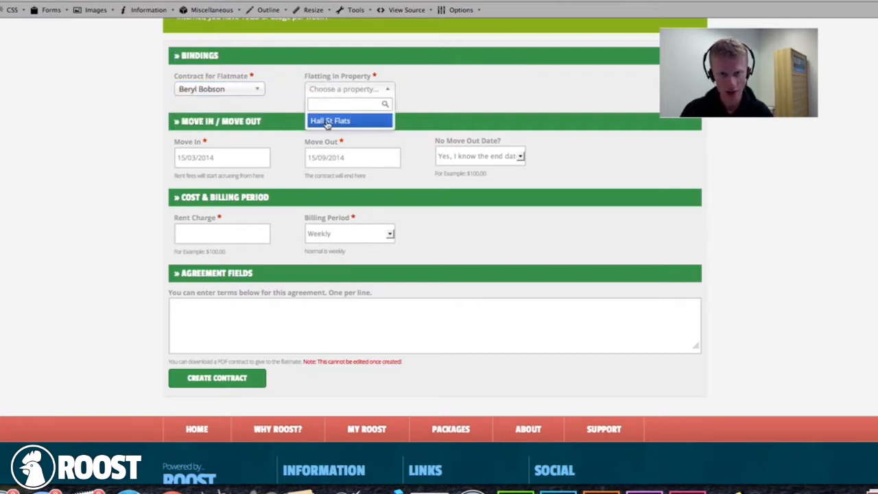
pyautogui.click(327, 121)
# - Set move-in to 24/03/2014 and choose 'No, run until I set end date'
pyautogui.click(230, 158)
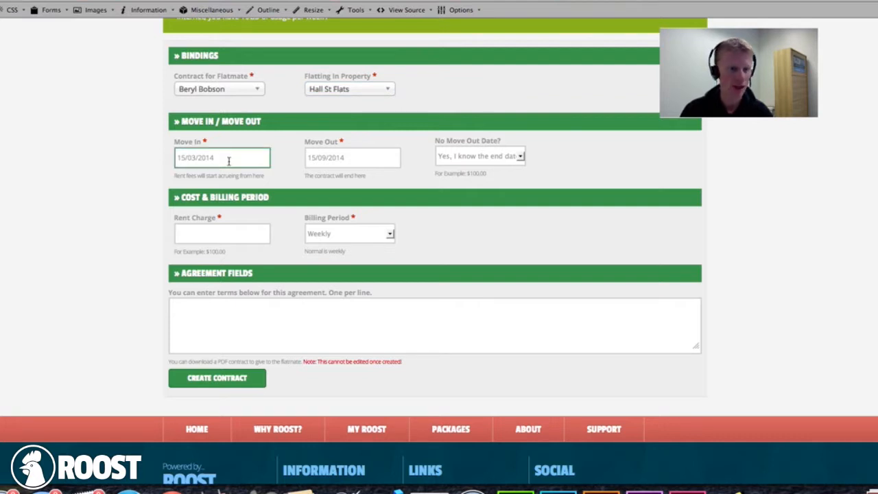
pyautogui.click(229, 161)
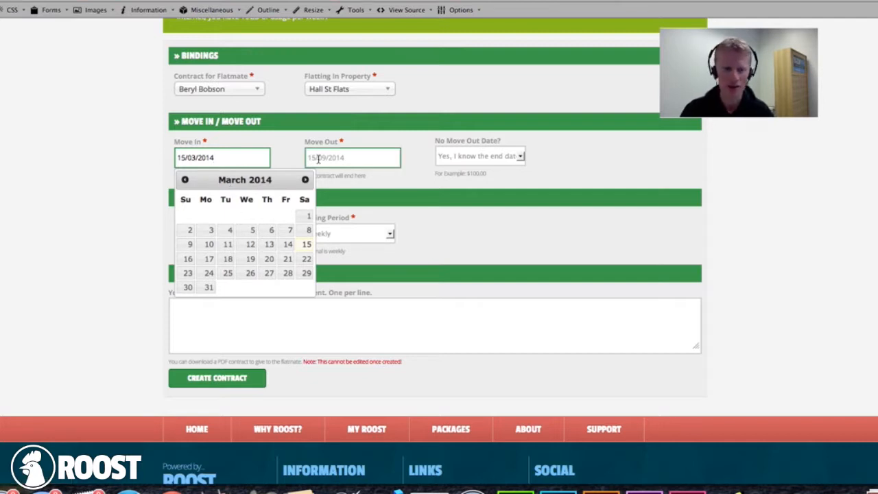
pyautogui.click(209, 274)
pyautogui.click(337, 157)
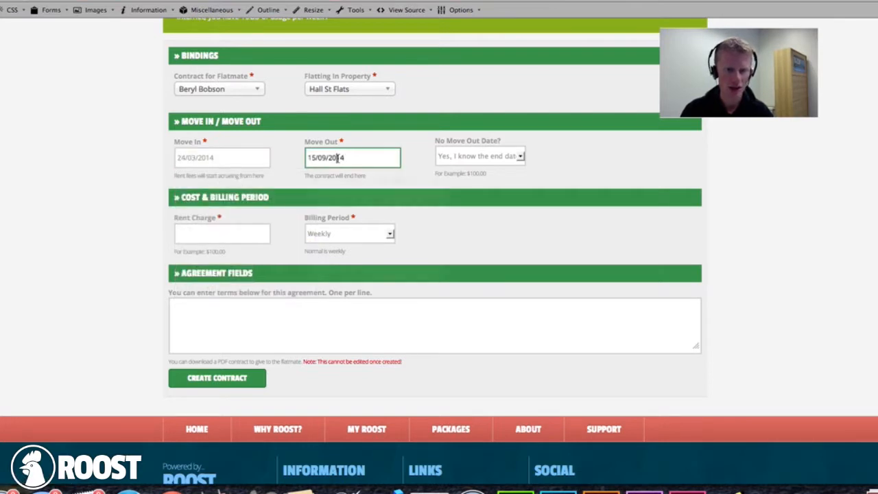
pyautogui.click(456, 158)
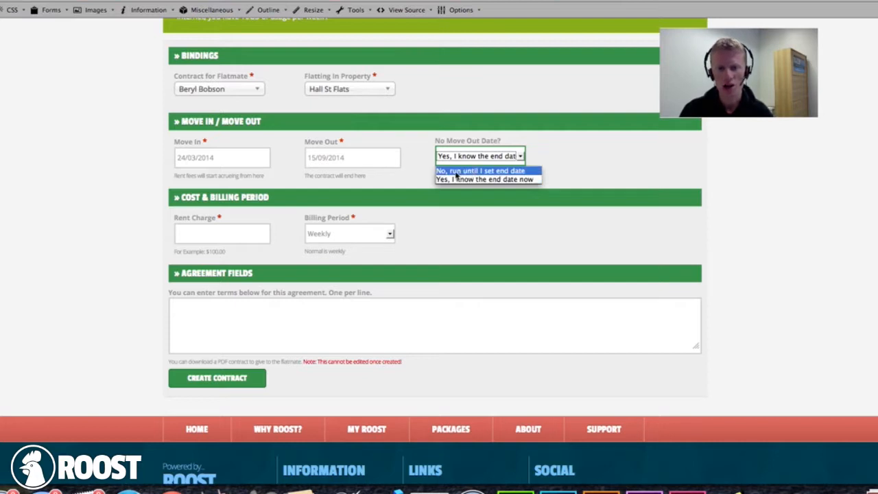
pyautogui.click(457, 171)
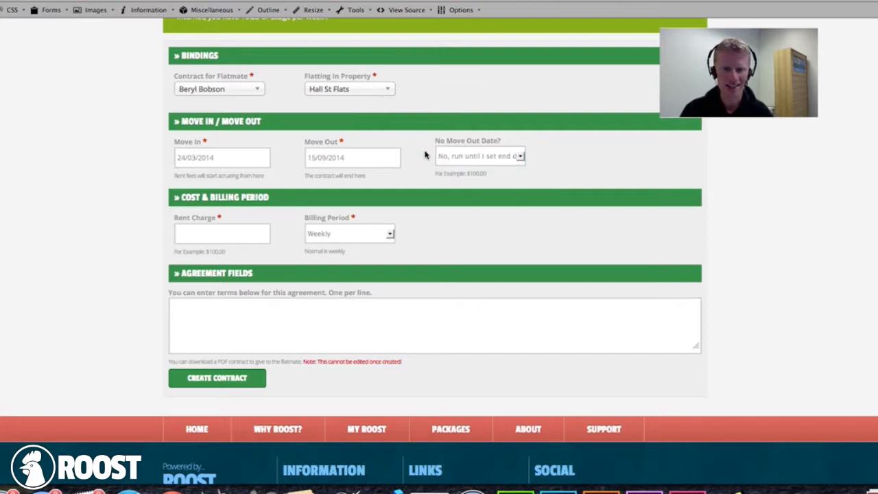
pyautogui.click(239, 233)
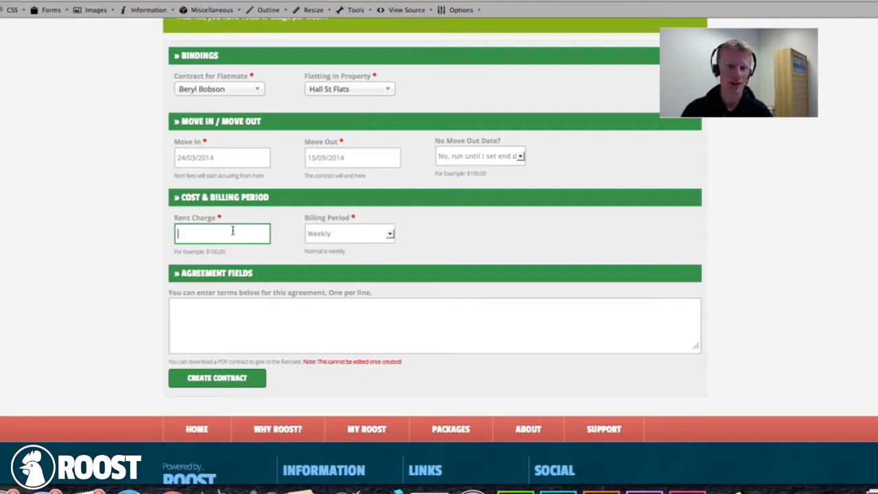
# - Set the rent charge to 150 with a Weekly billing period
pyautogui.click(180, 234)
pyautogui.click(197, 218)
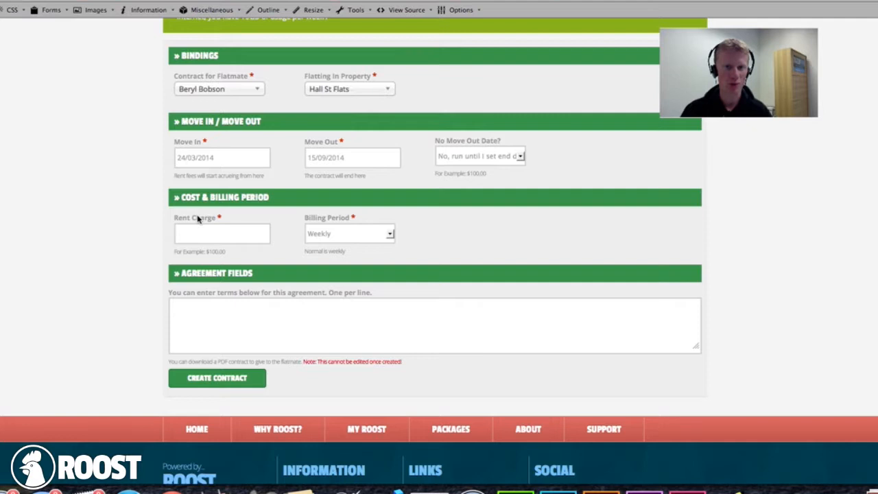
pyautogui.click(206, 232)
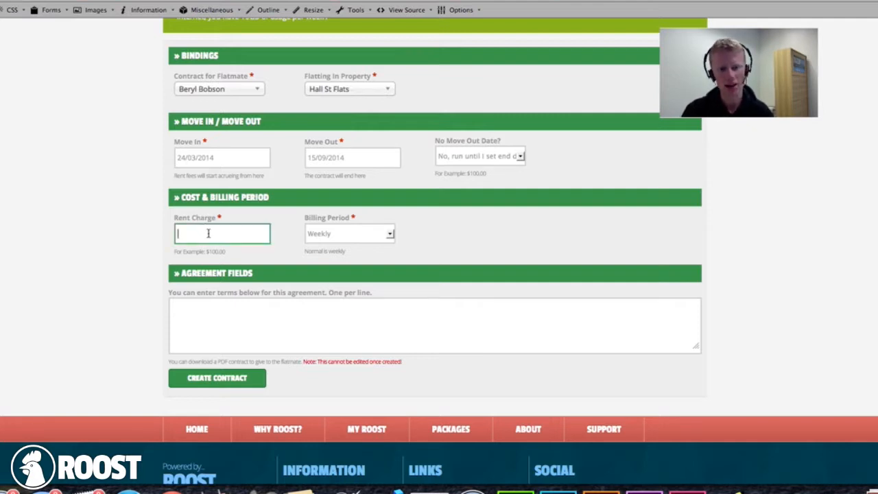
pyautogui.write('150')
pyautogui.press('Tab')
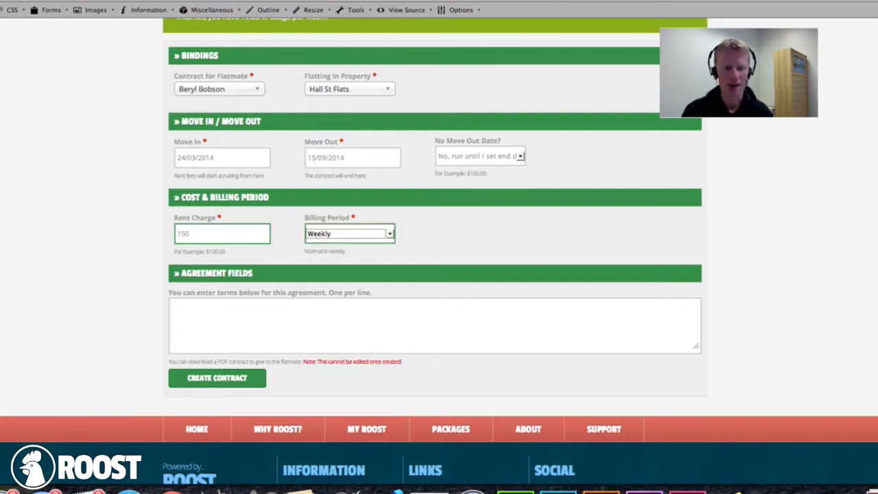
pyautogui.click(323, 229)
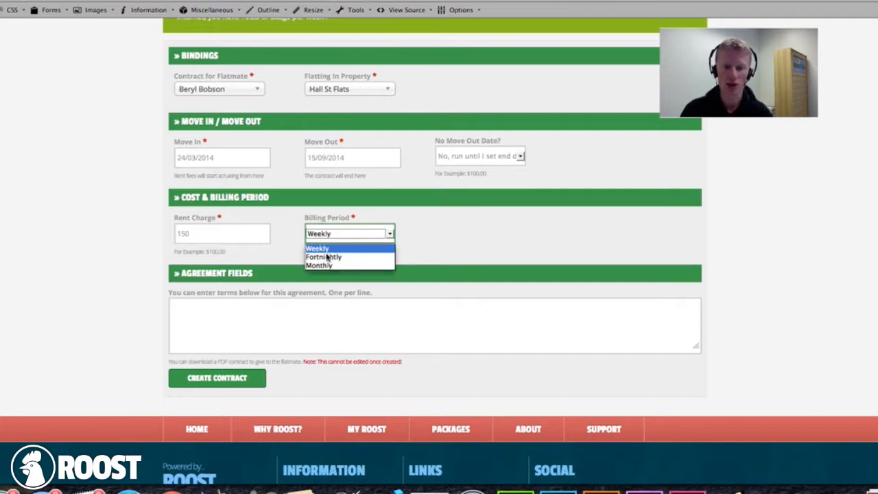
pyautogui.click(281, 250)
# - Write three agreement terms: damages liability, partner max 2 nights weekly, 3 week move-out notice
pyautogui.click(259, 306)
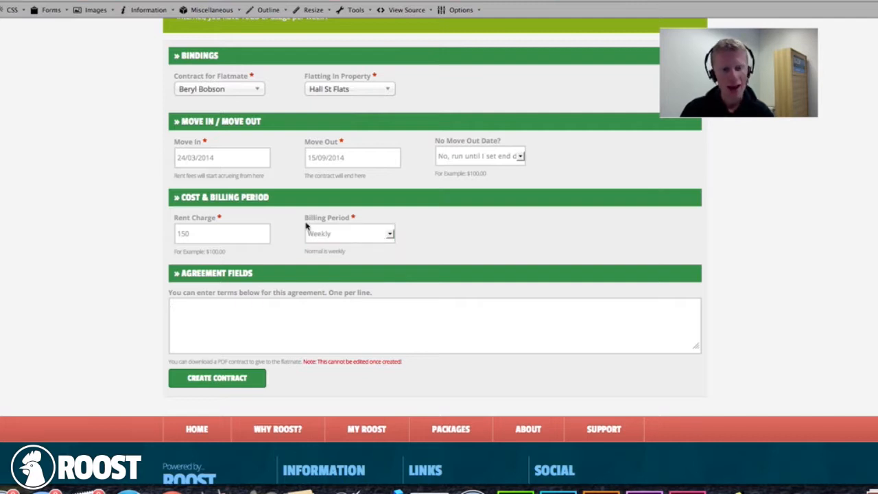
pyautogui.scroll(1, 282, 238)
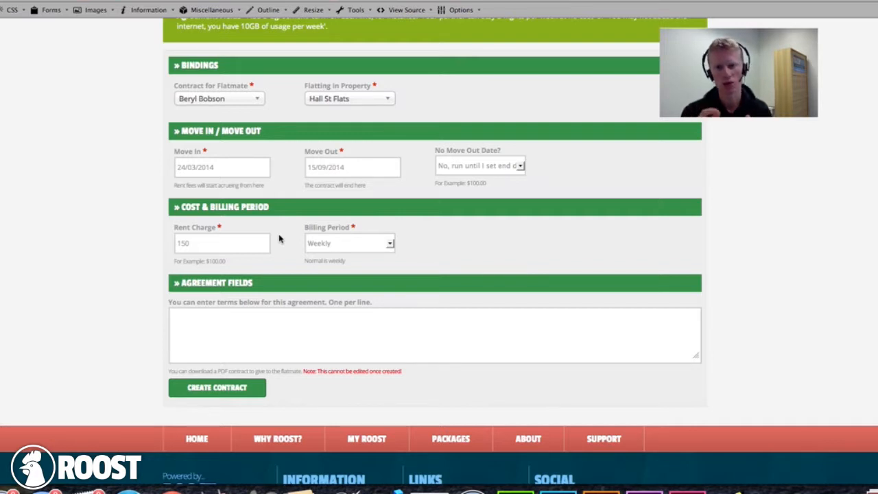
pyautogui.write('You may be liable for any damages to your room or ')
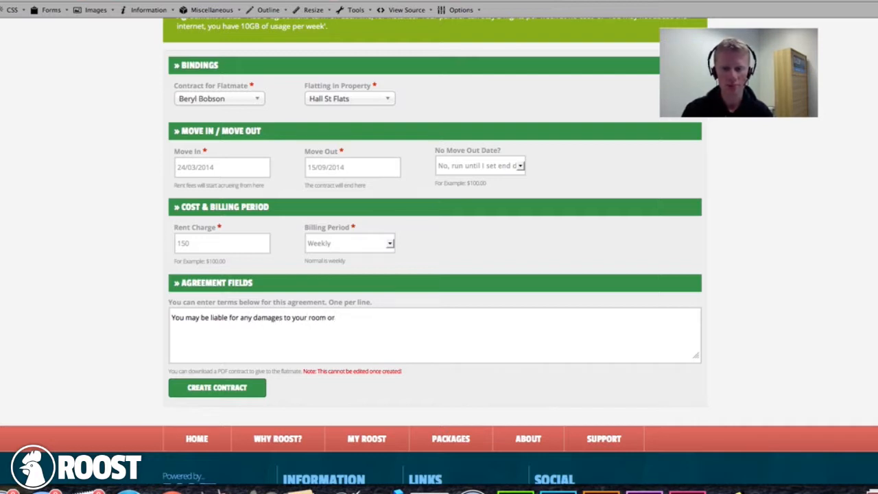
pyautogui.write('any ')
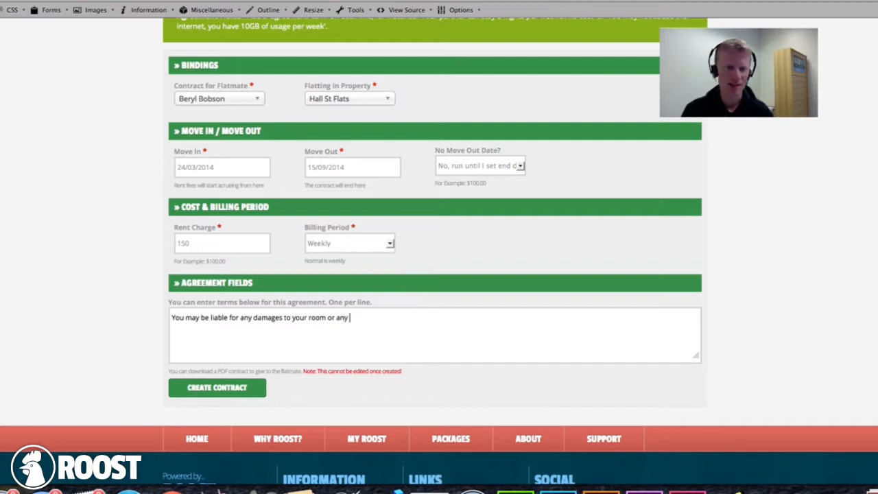
pyautogui.write('household item')
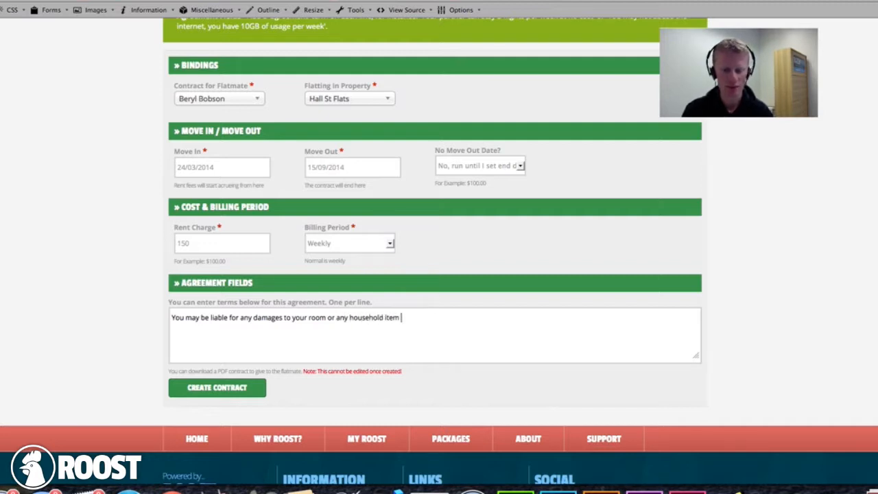
pyautogui.press('BackSpace')
pyautogui.write('s.')
pyautogui.press('Return')
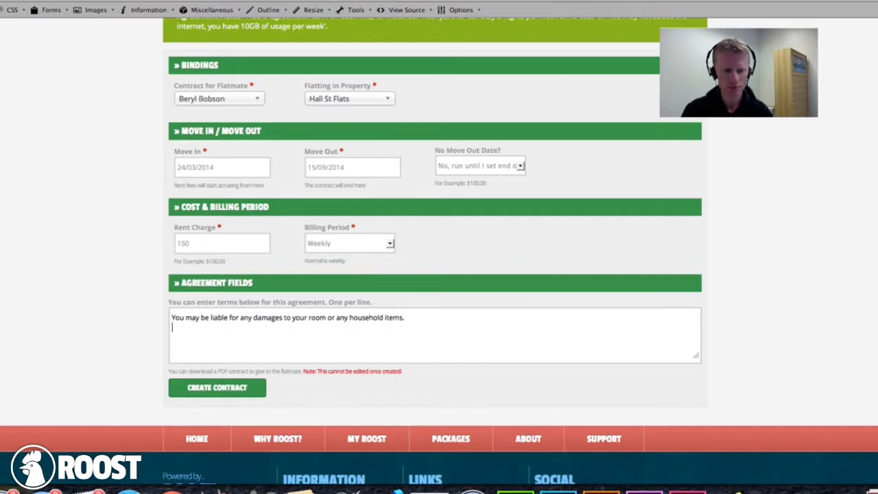
pyautogui.write('You ar')
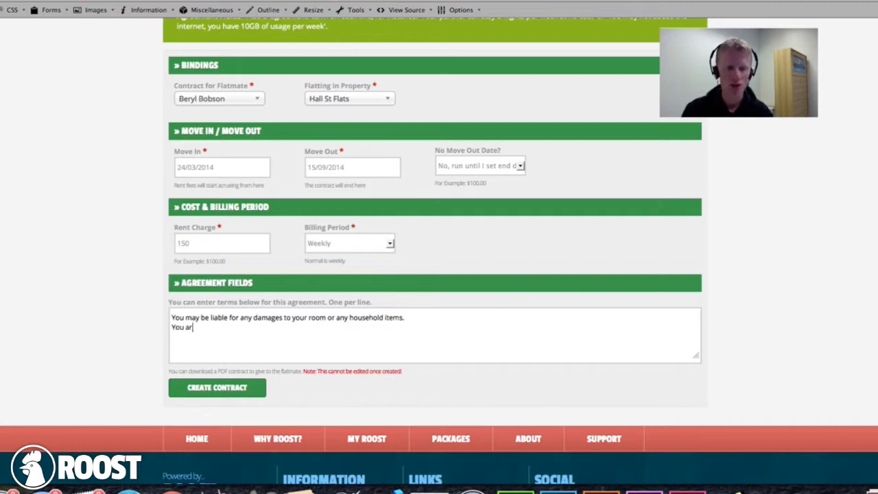
pyautogui.write('e allowed to ')
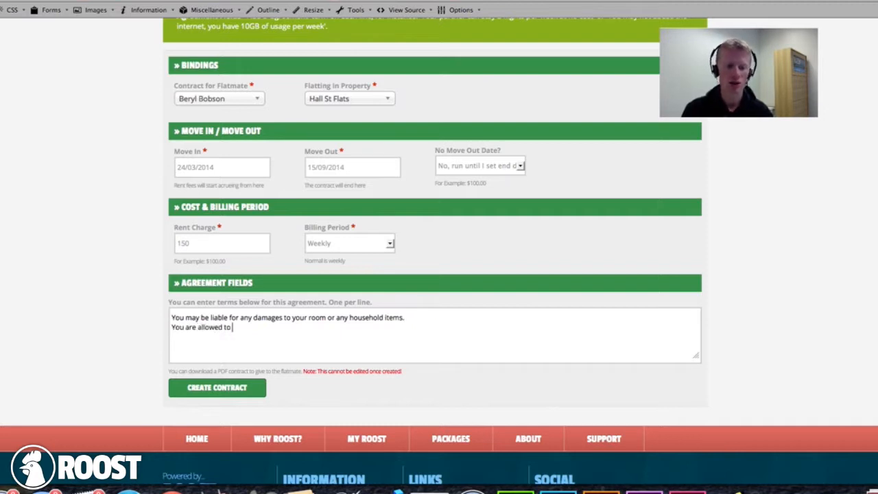
pyautogui.write('have your partner')
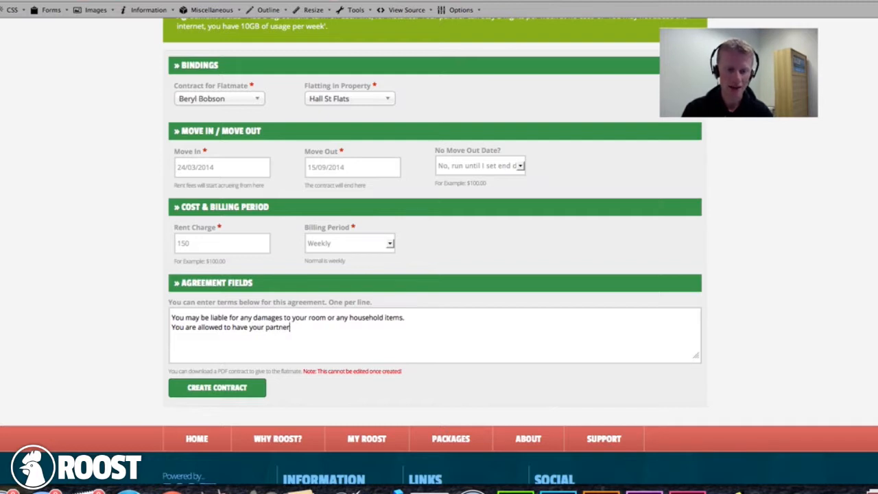
pyautogui.write(' stay a ma')
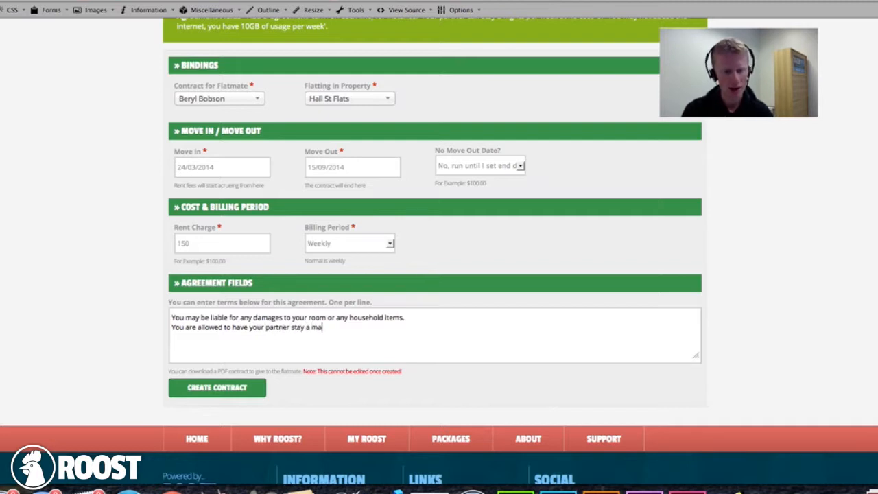
pyautogui.write('ximum of ')
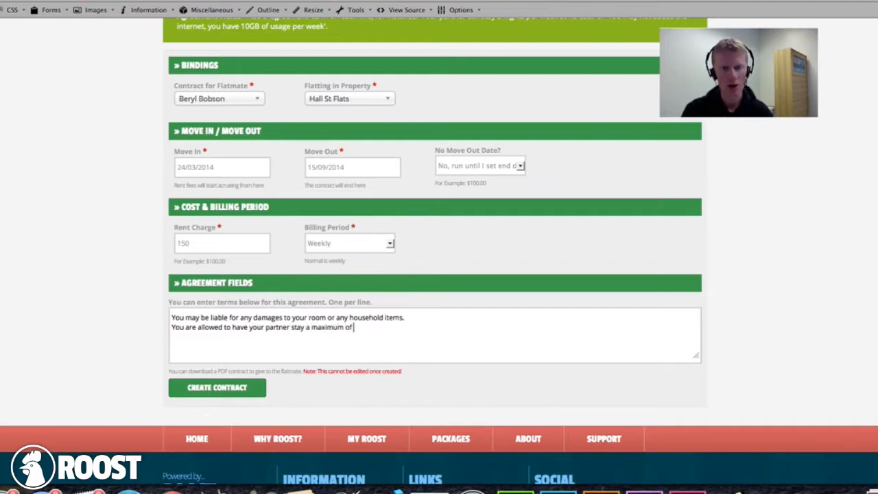
pyautogui.write('2 nights per week.')
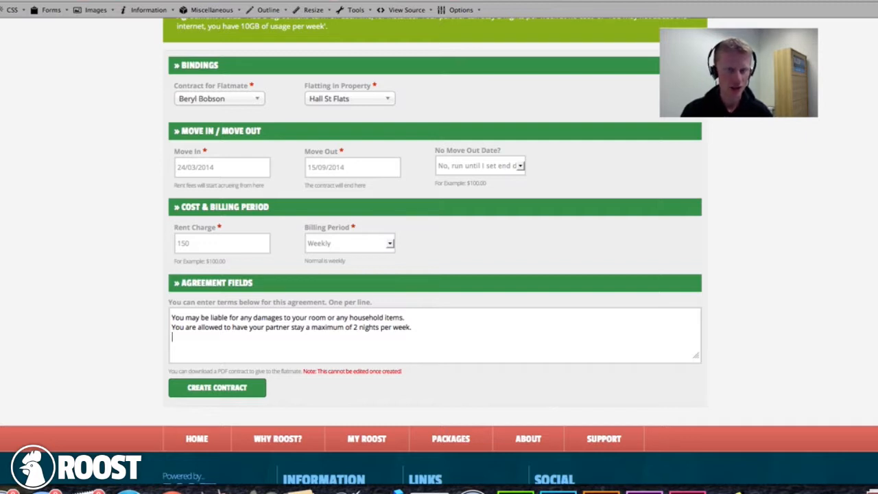
pyautogui.write('You')
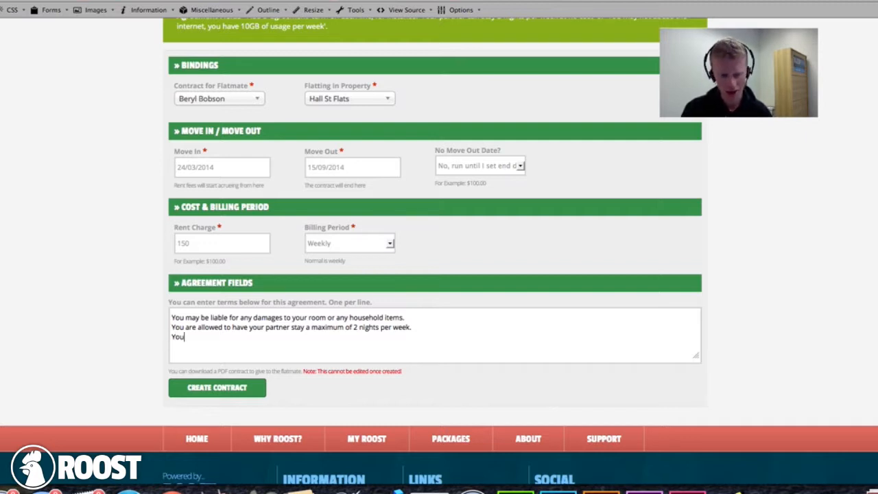
pyautogui.write(' must give a 3 weeks notice')
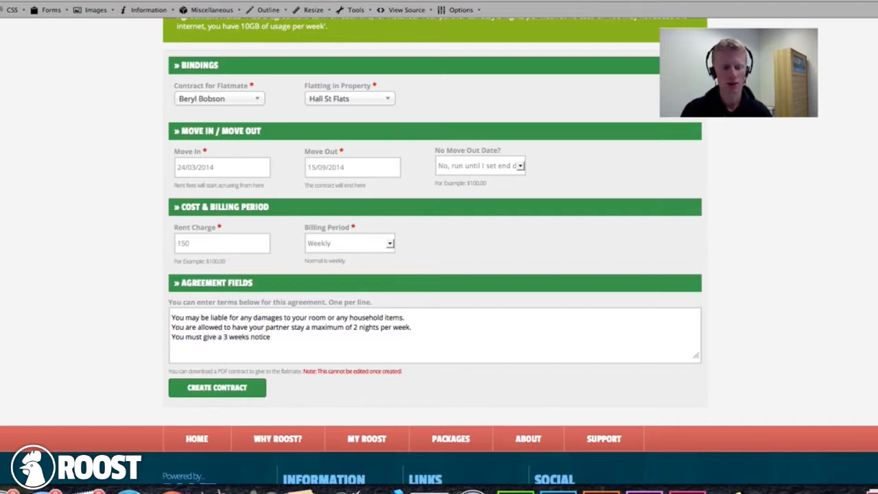
pyautogui.click(249, 336)
pyautogui.press('BackSpace')
pyautogui.press('BackSpace')
pyautogui.write('before mov')
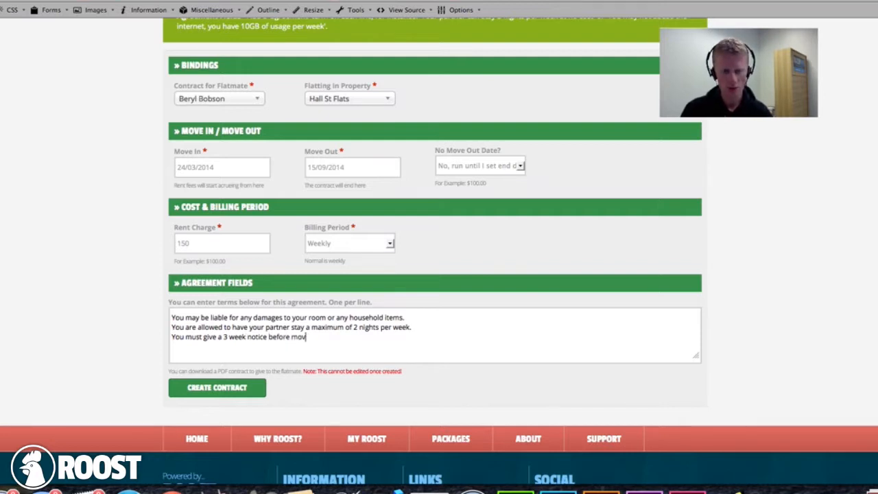
pyautogui.write('ing out of the premises.')
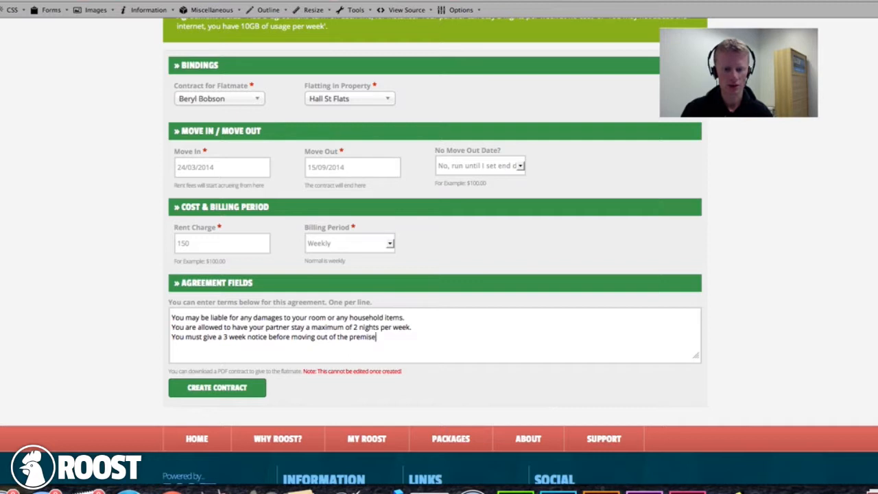
pyautogui.click(109, 340)
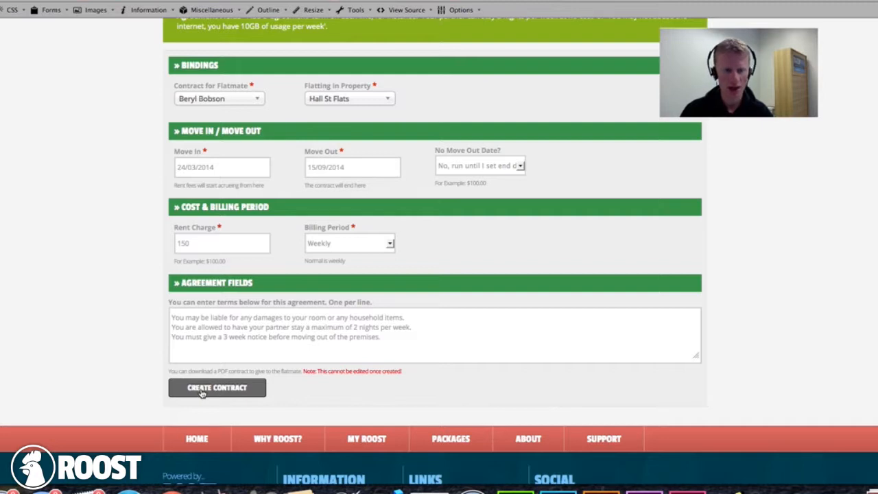
# - Create the contract, then open Contract #5 for editing and scroll to its dates
pyautogui.scroll(3, 203, 394)
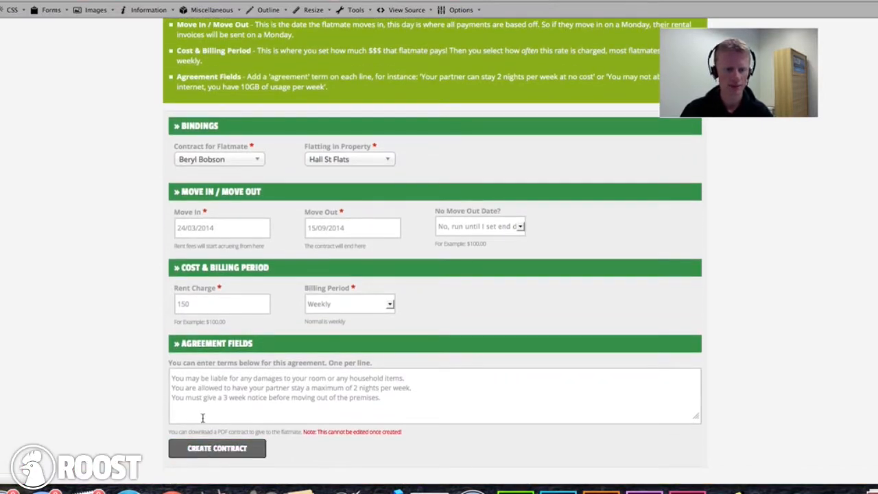
pyautogui.click(217, 447)
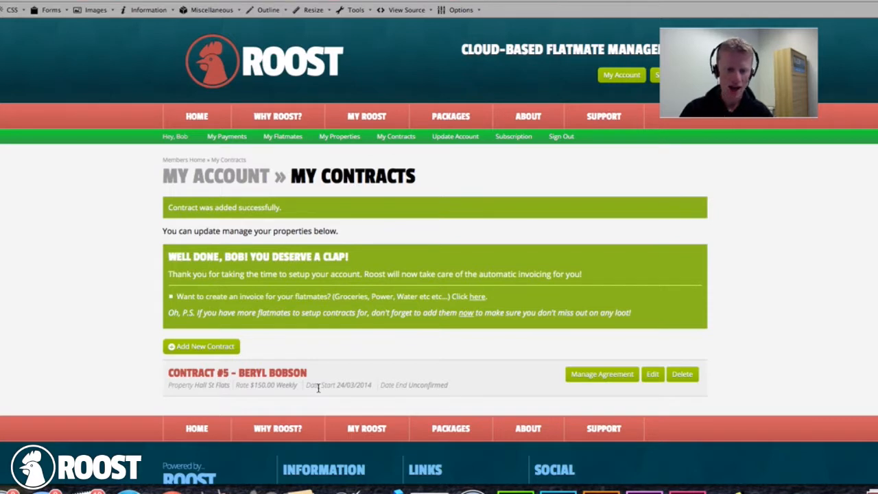
pyautogui.doubleClick(340, 384)
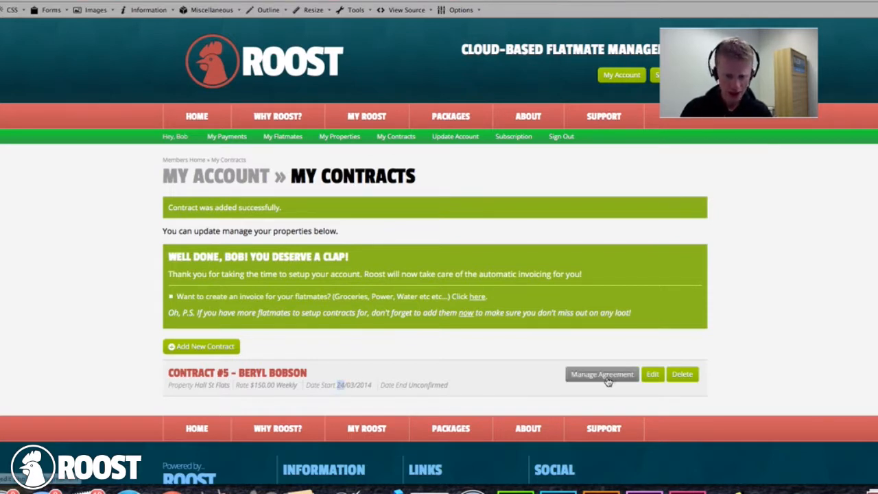
pyautogui.click(652, 373)
pyautogui.scroll(-3, 179, 384)
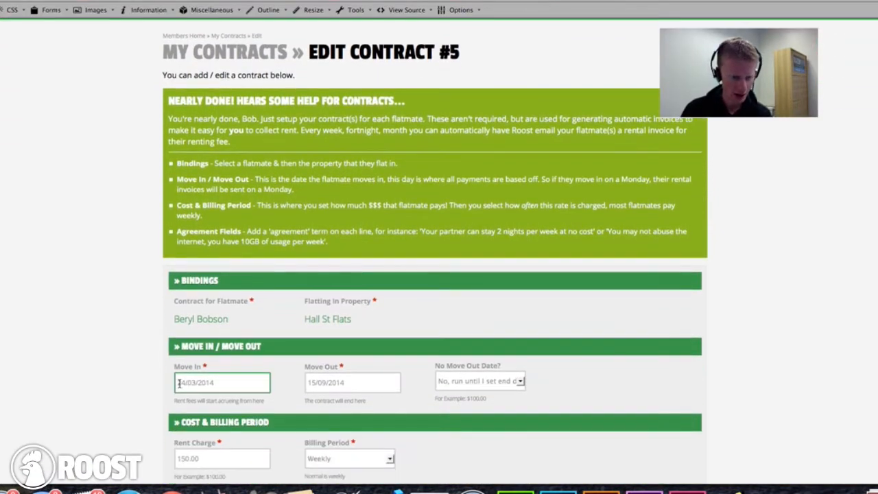
# - Inspect Contract #5's move-in date picker, leaving the date at 24/03/2014
pyautogui.click(181, 383)
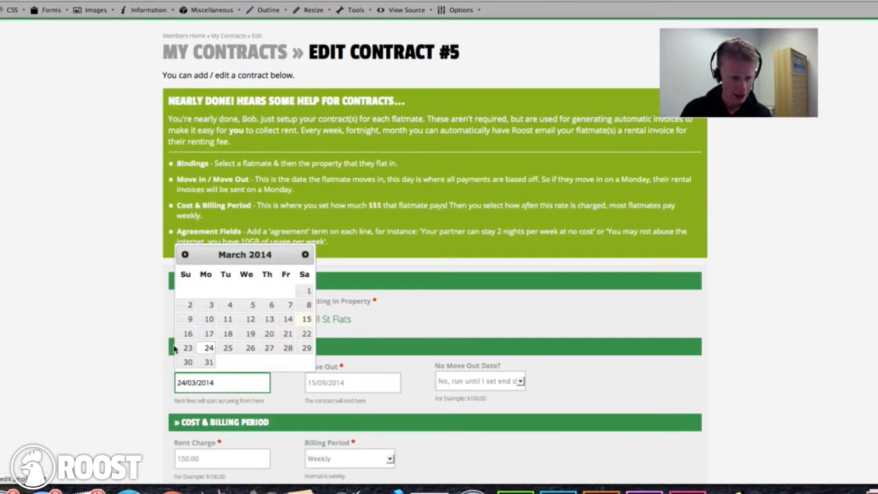
pyautogui.click(113, 336)
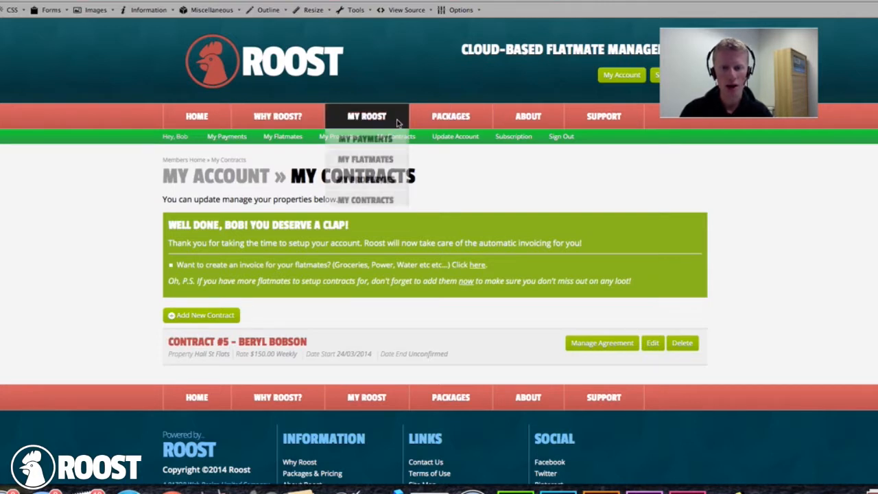
# - From the dashboard, browse properties, flatmates and contracts, then start a new invoice under payments
pyautogui.click(356, 118)
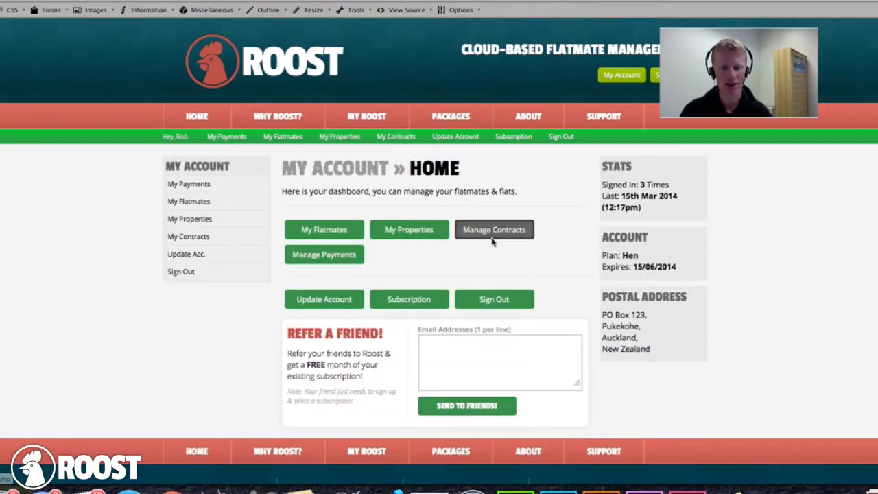
pyautogui.scroll(-1, 491, 242)
pyautogui.scroll(-1, 491, 241)
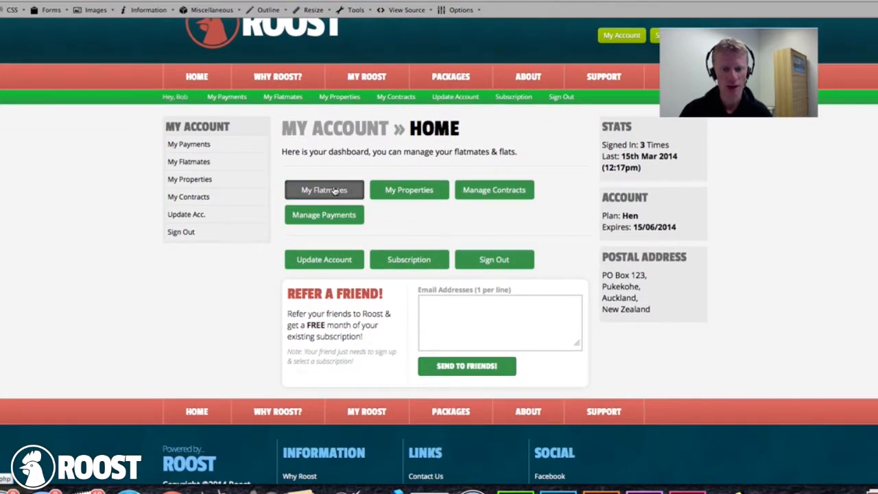
pyautogui.click(416, 197)
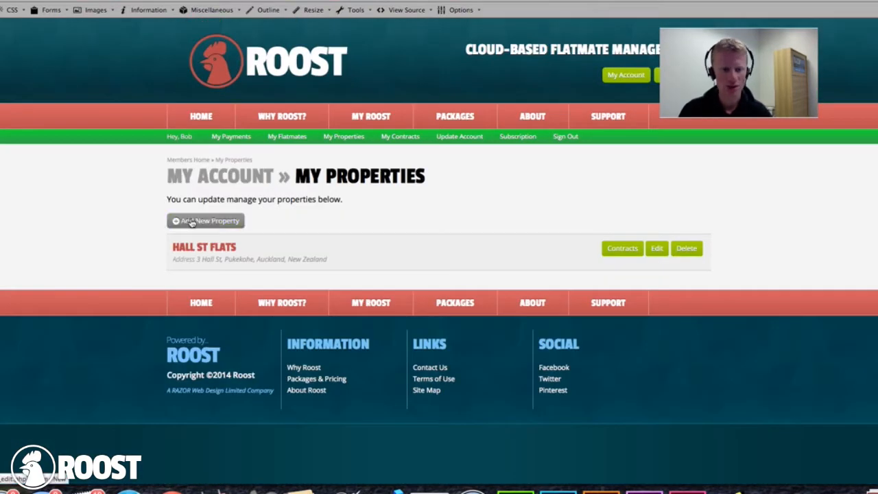
pyautogui.hotkey('alt', 'Left')
pyautogui.click(346, 192)
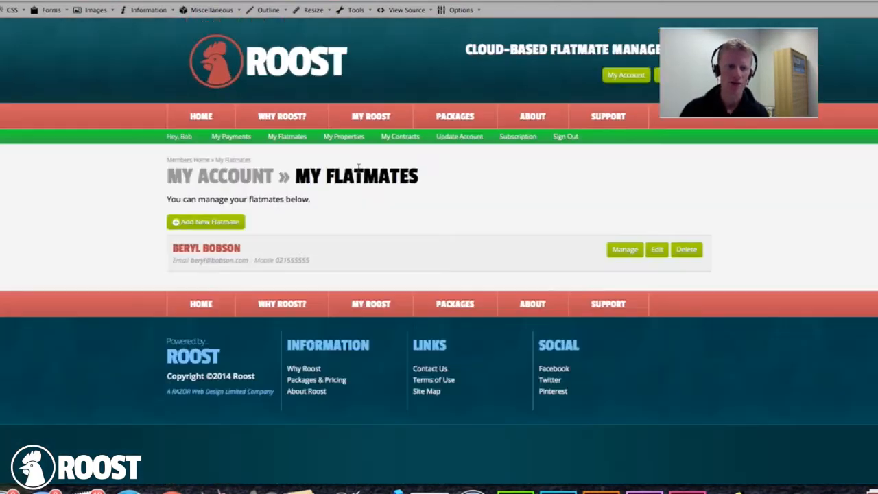
pyautogui.hotkey('alt', 'Left')
pyautogui.click(515, 190)
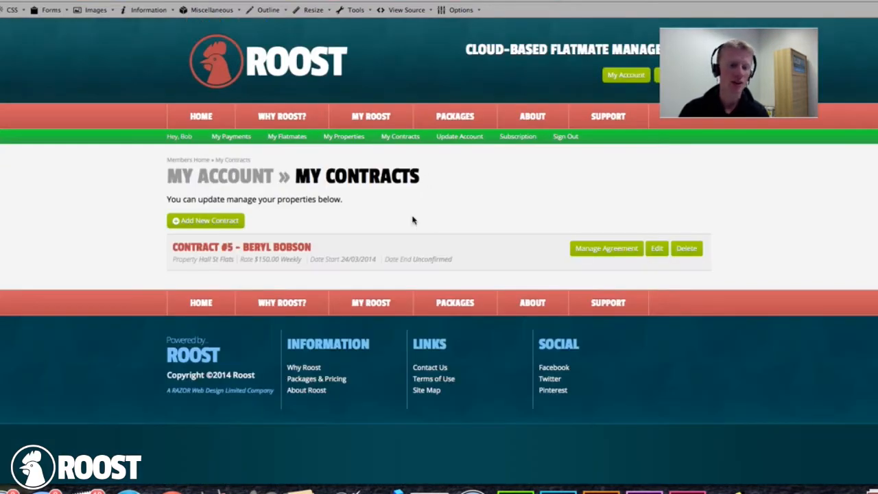
pyautogui.hotkey('alt', 'Left')
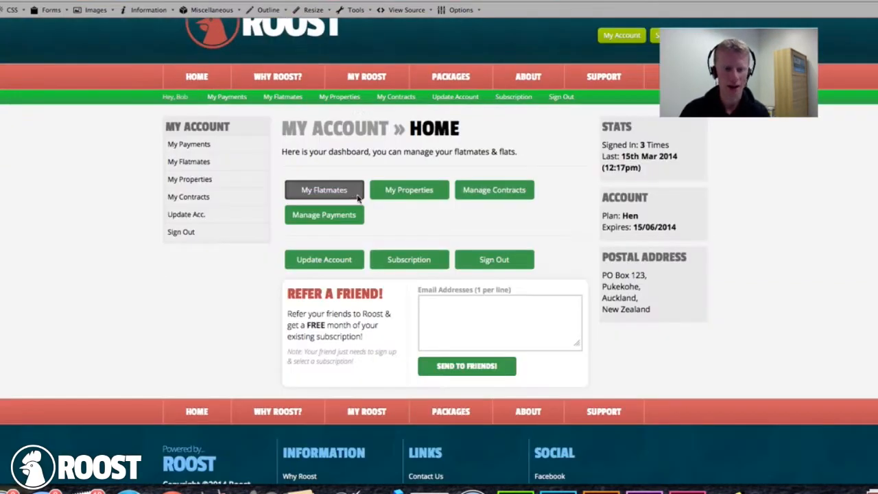
pyautogui.click(321, 219)
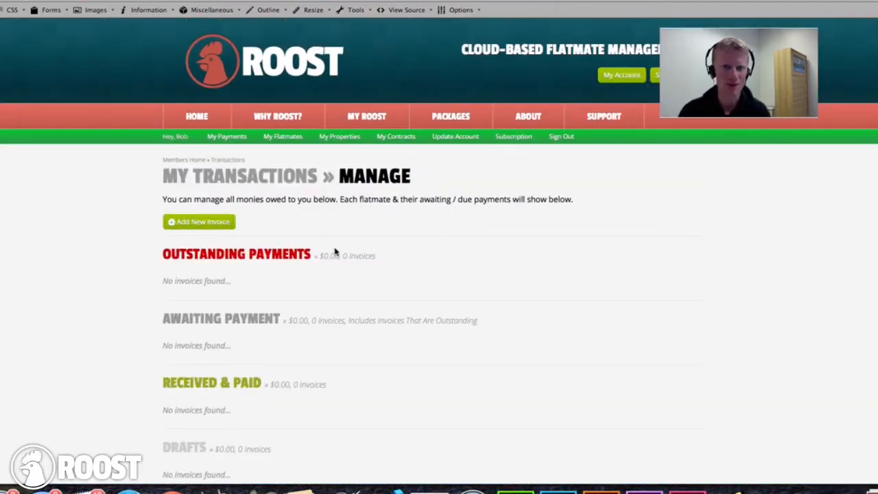
pyautogui.click(188, 223)
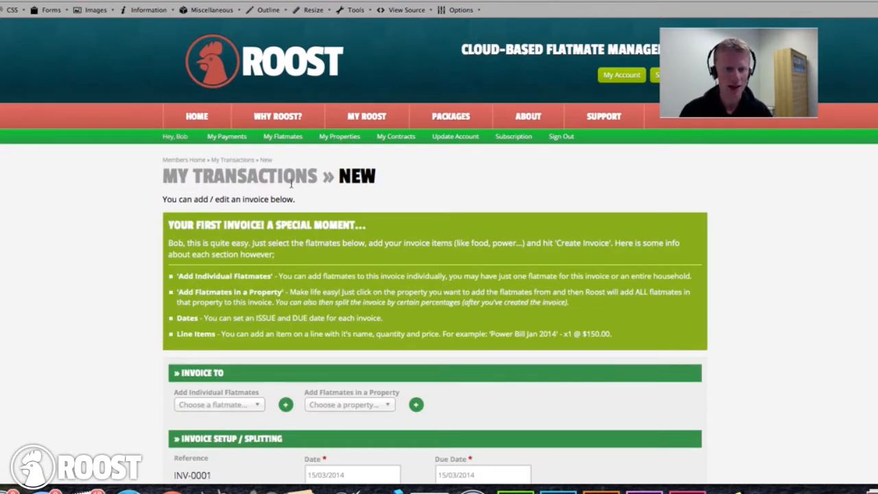
# - Add the account's only flatmate to the Invoice to list of INV-0001
pyautogui.scroll(-2, 292, 179)
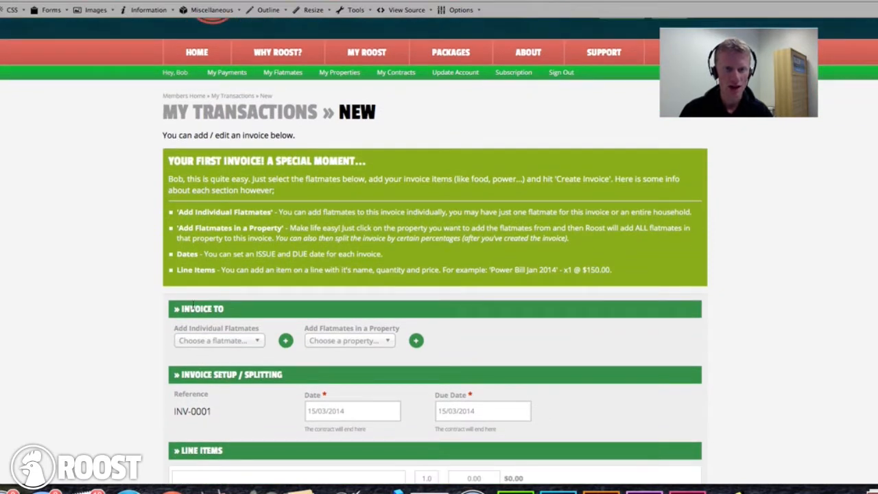
pyautogui.click(192, 342)
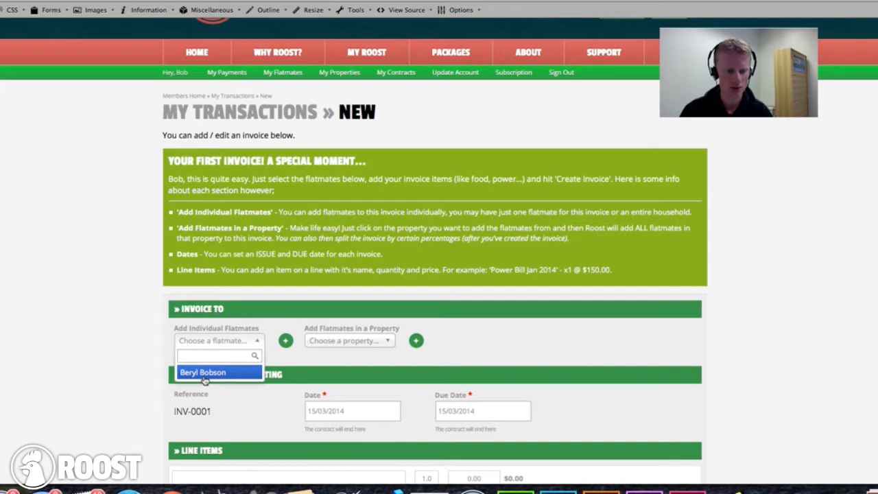
pyautogui.click(205, 375)
pyautogui.click(285, 340)
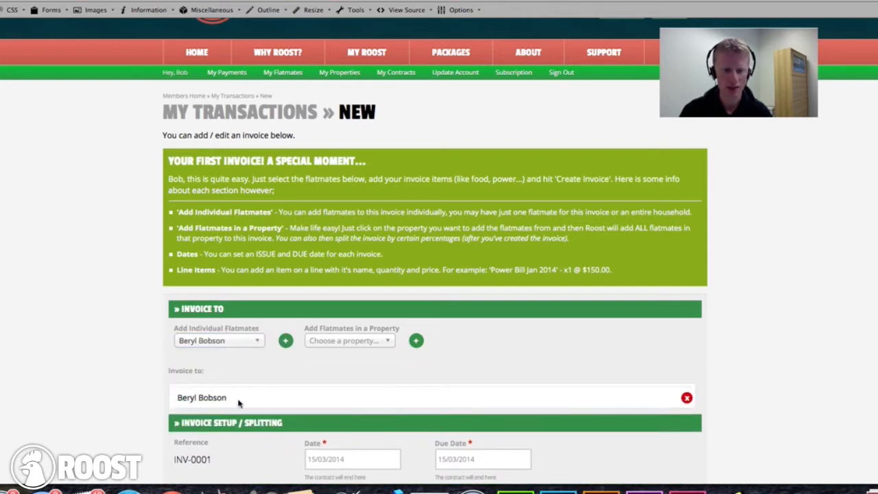
pyautogui.scroll(-3, 243, 407)
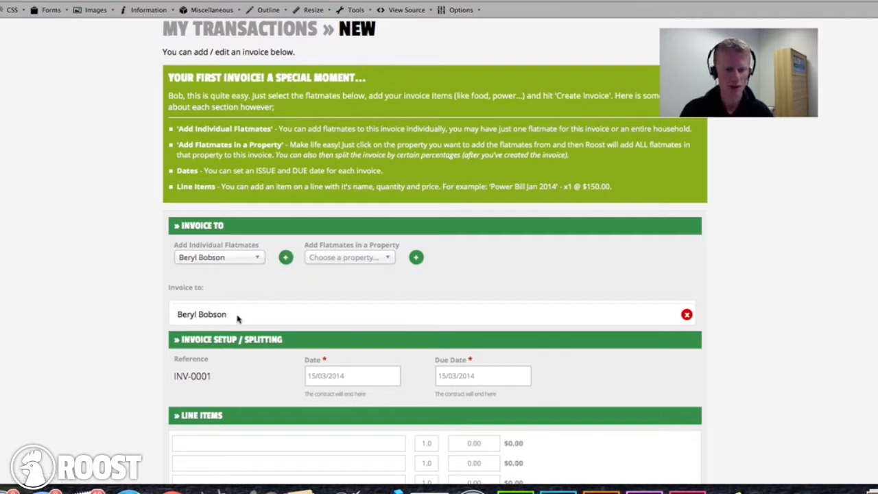
# - Fill the first line item as 'Groceries (24th-31st March)' priced at 50
pyautogui.scroll(-5, 261, 322)
pyautogui.click(212, 301)
pyautogui.write('Groces')
pyautogui.press('BackSpace')
pyautogui.write('ries')
pyautogui.press('BackSpace')
pyautogui.press('BackSpace')
pyautogui.press('BackSpace')
pyautogui.press('BackSpace')
pyautogui.press('BackSpace')
pyautogui.write('eries (')
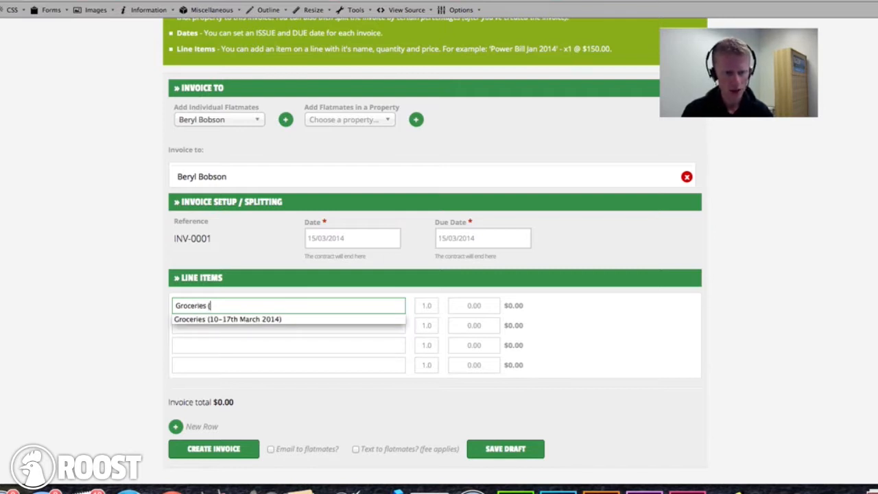
pyautogui.write('24th-')
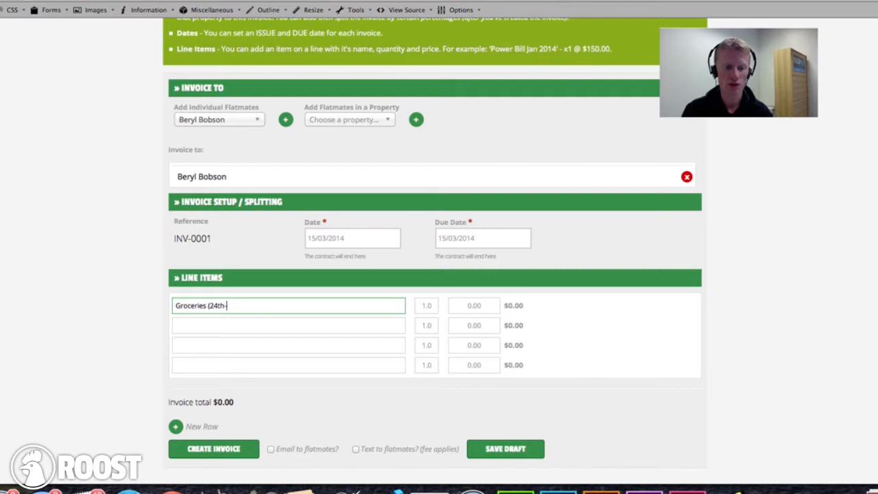
pyautogui.write('31st March')
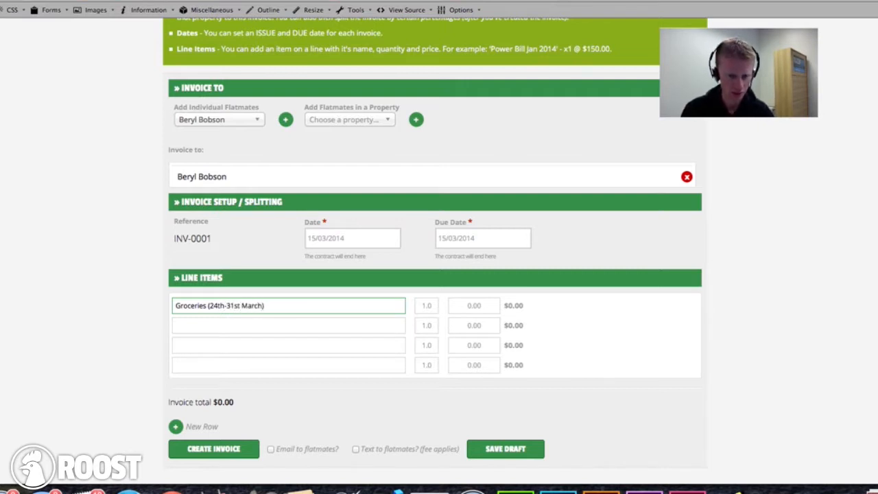
pyautogui.write(')')
pyautogui.press('Tab')
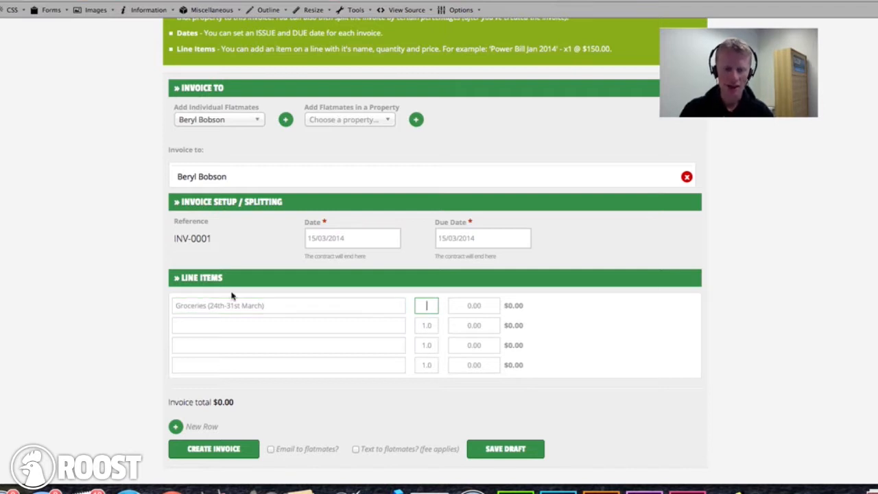
pyautogui.click(406, 275)
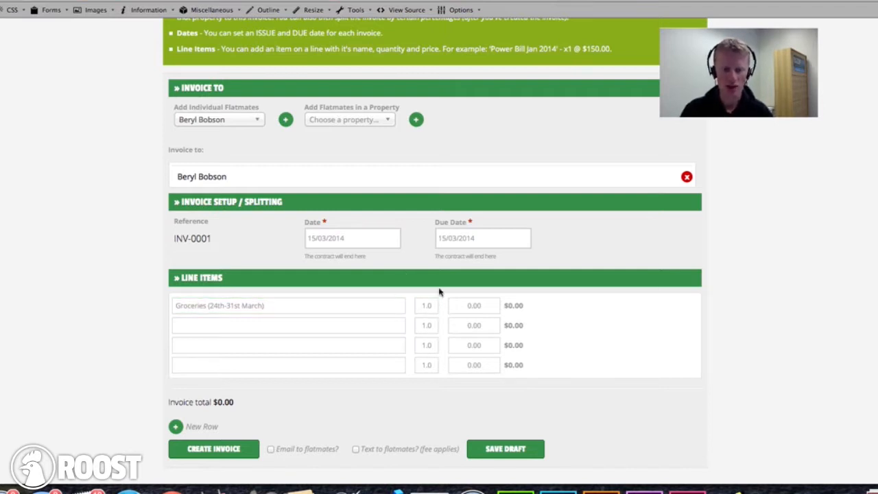
pyautogui.click(463, 303)
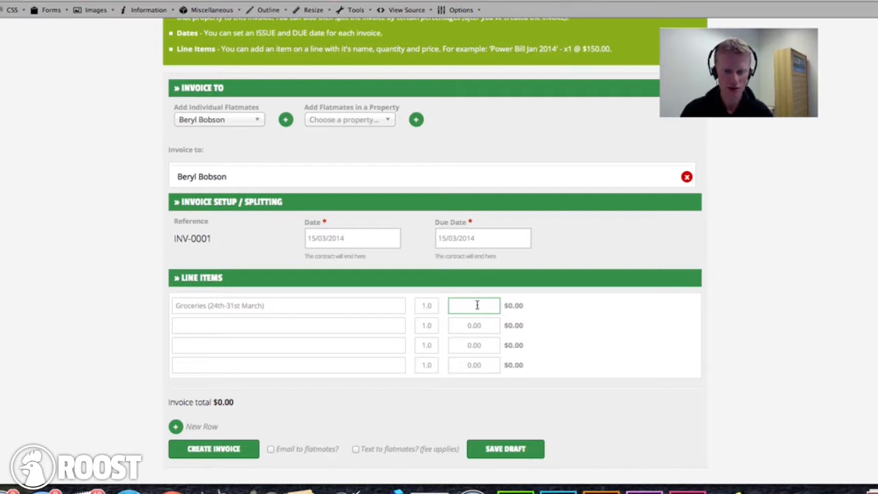
pyautogui.write('50')
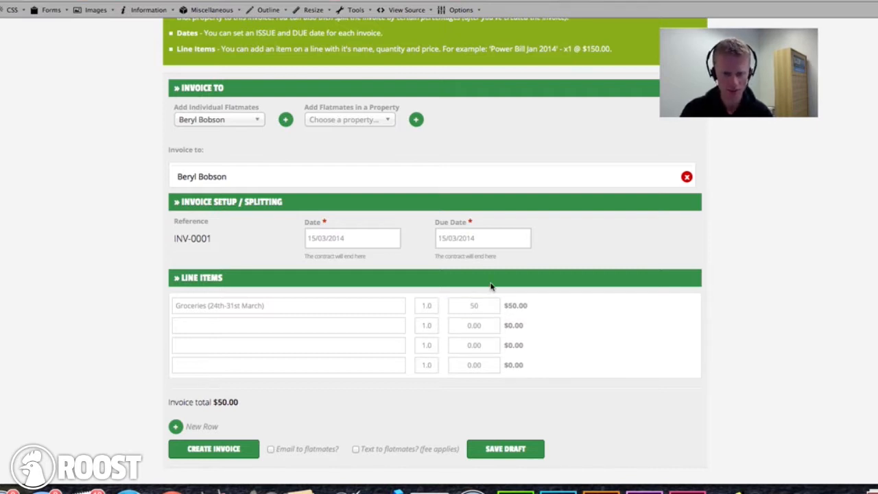
# - Keep the line item's quantity at 1 for $50.00 and create invoice INV-0001
pyautogui.tripleClick(524, 304)
pyautogui.click(513, 303)
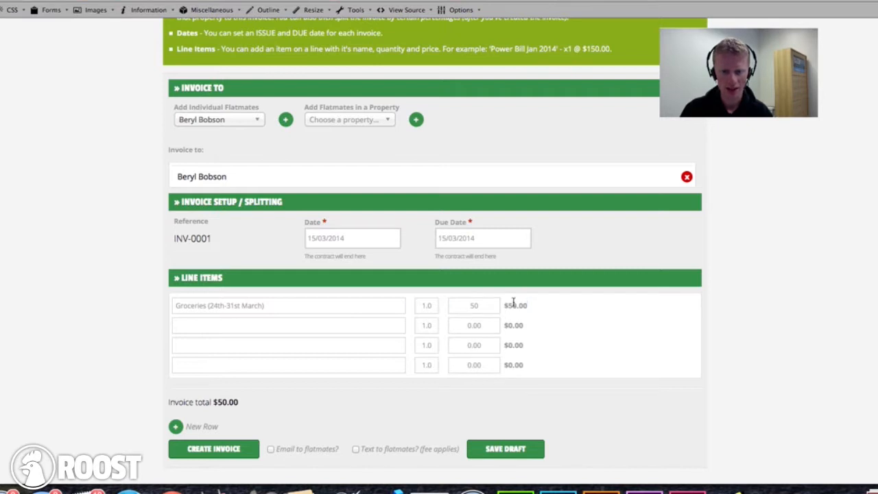
pyautogui.click(421, 308)
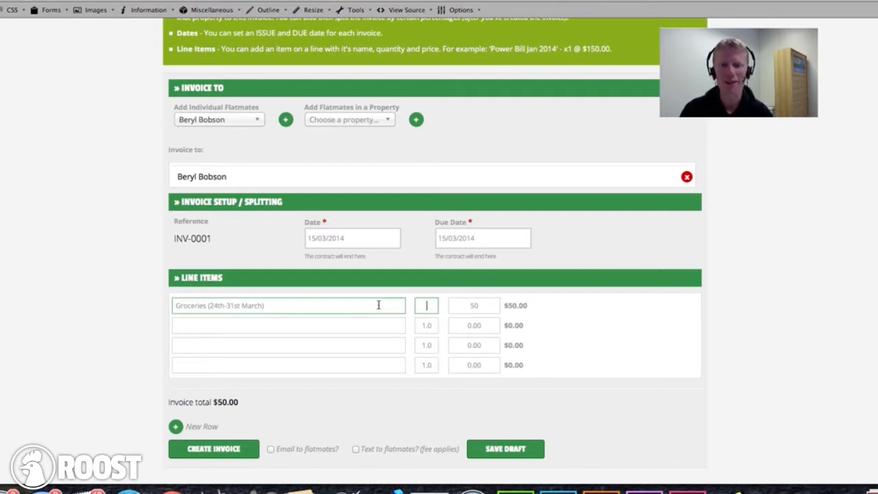
pyautogui.write('4')
pyautogui.click(475, 307)
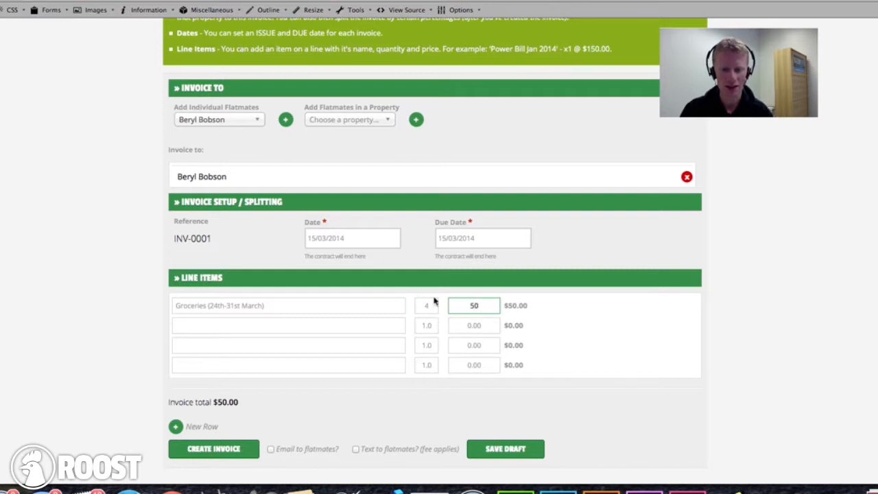
pyautogui.click(379, 300)
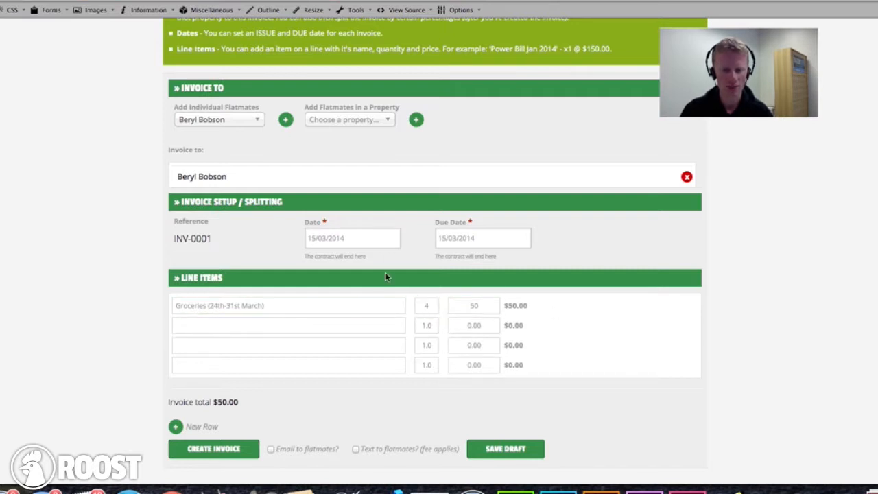
pyautogui.click(419, 305)
pyautogui.write('1')
pyautogui.click(417, 280)
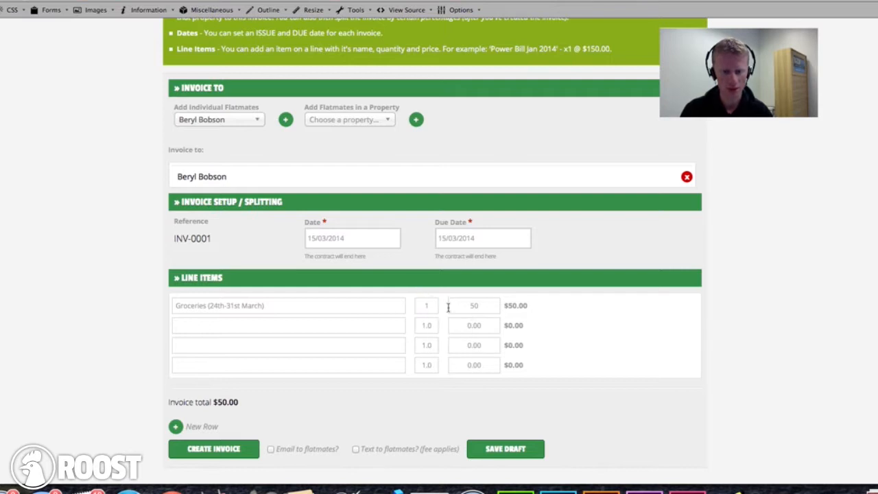
pyautogui.scroll(-1, 206, 229)
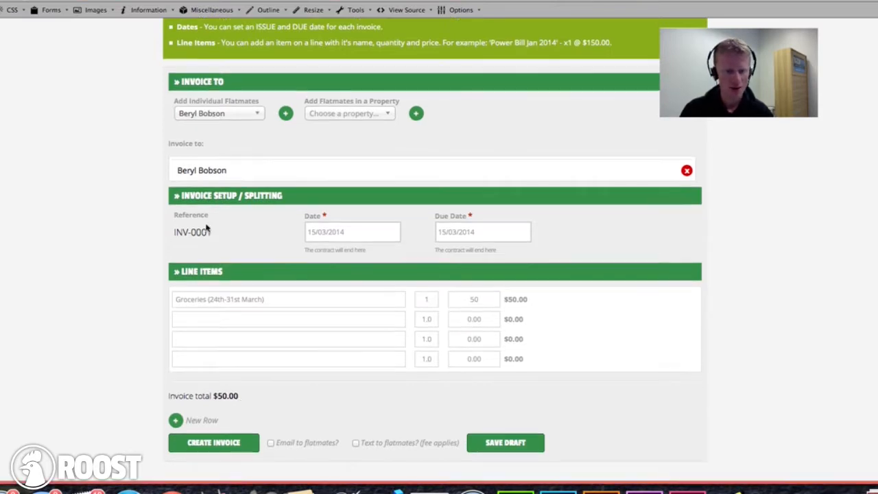
pyautogui.scroll(-1, 251, 418)
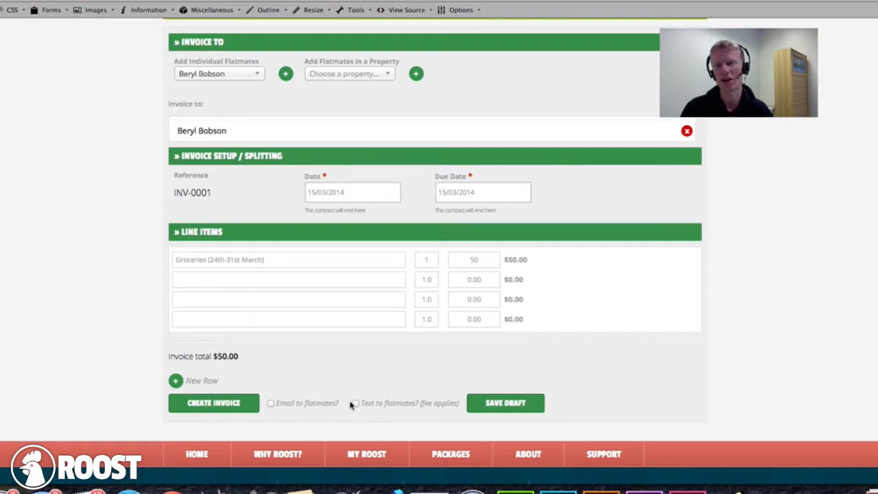
pyautogui.click(234, 404)
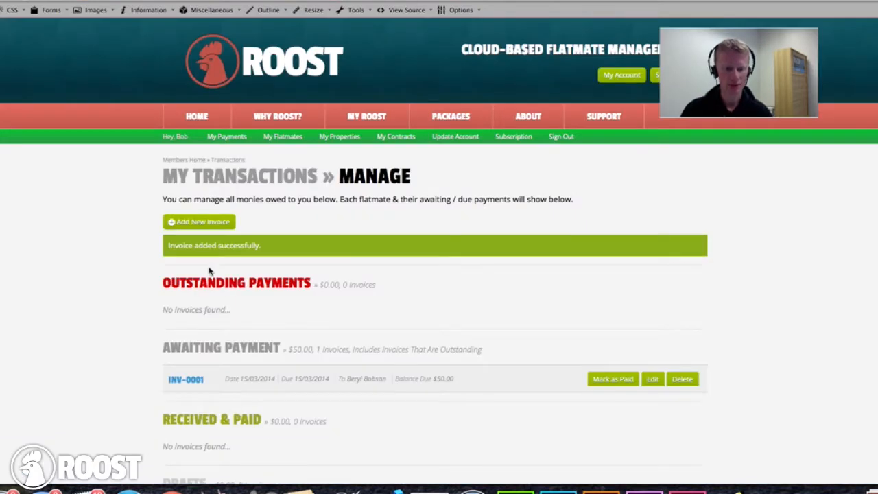
# - Review the Awaiting Payment summary line, the invoice's due date and the awaiting totals
pyautogui.scroll(-1, 241, 337)
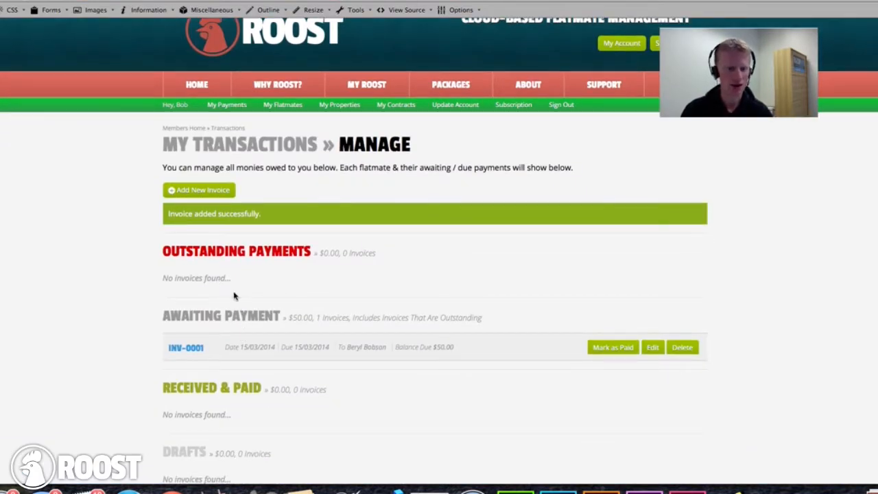
pyautogui.moveTo(162, 320); pyautogui.dragTo(500, 321)
pyautogui.click(334, 349)
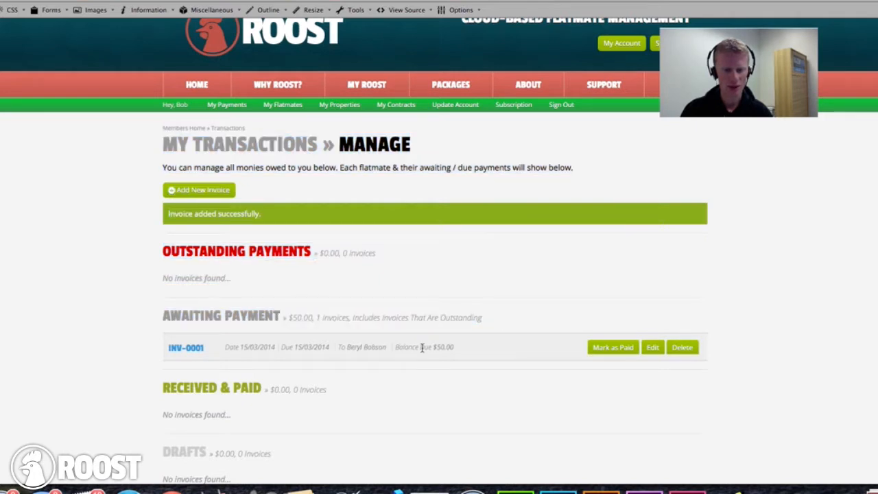
pyautogui.moveTo(291, 347); pyautogui.dragTo(328, 346)
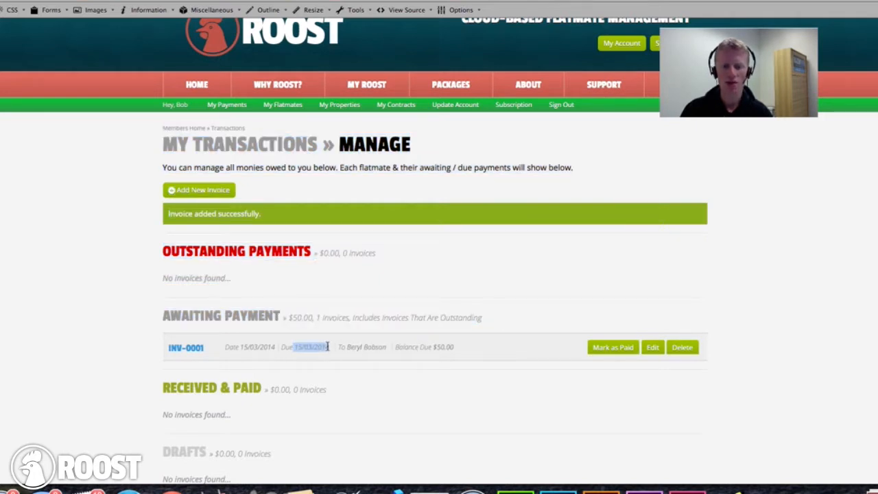
pyautogui.click(318, 345)
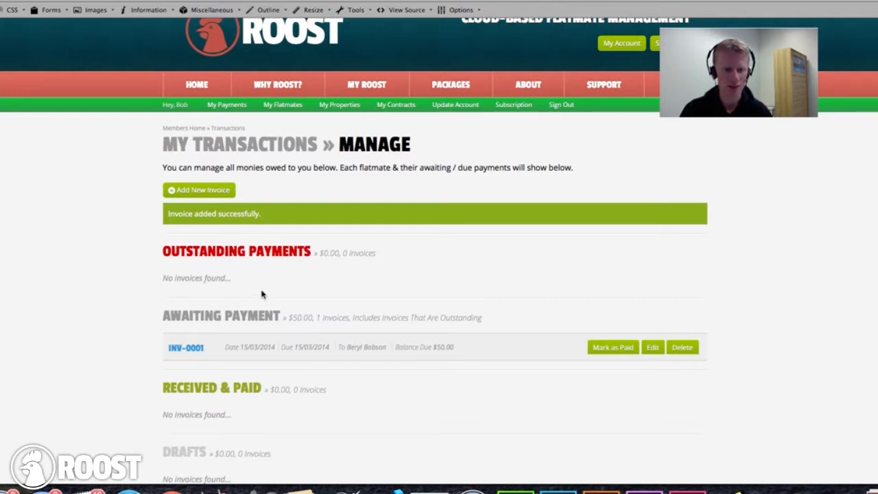
pyautogui.moveTo(289, 313)
pyautogui.mouseDown()
pyautogui.moveTo(500, 315)
pyautogui.moveTo(288, 317)
pyautogui.mouseUp()
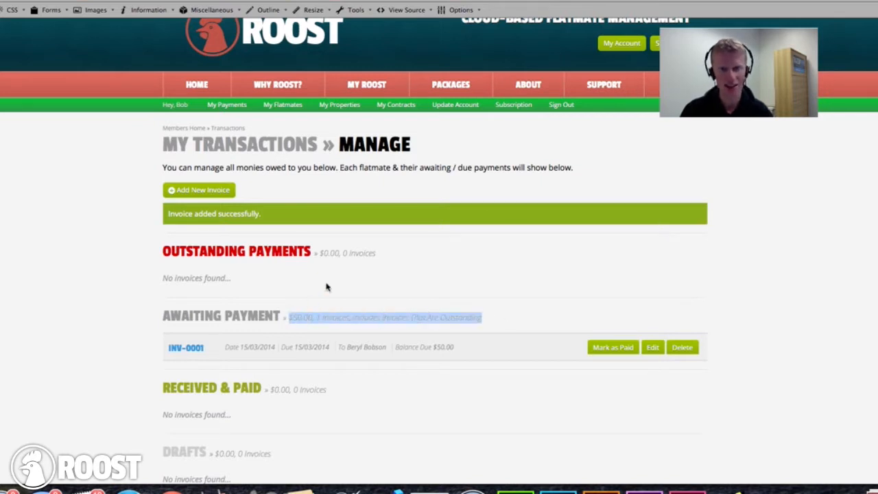
pyautogui.click(338, 316)
# - Check the received/paid and Drafts totals, then choose Mark as Paid on INV-0001
pyautogui.scroll(-5, 334, 320)
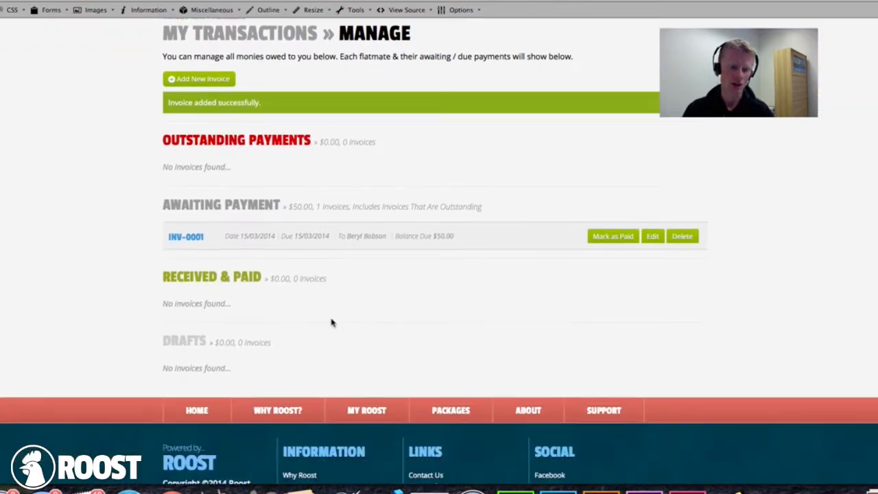
pyautogui.moveTo(266, 237); pyautogui.dragTo(354, 235)
pyautogui.click(354, 235)
pyautogui.moveTo(308, 299); pyautogui.dragTo(164, 297)
pyautogui.click(268, 298)
pyautogui.scroll(5, 268, 298)
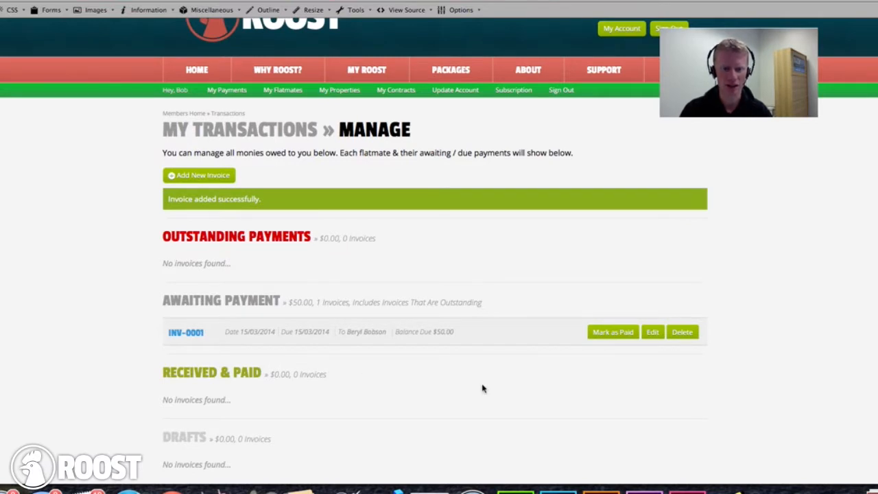
pyautogui.scroll(-1, 507, 393)
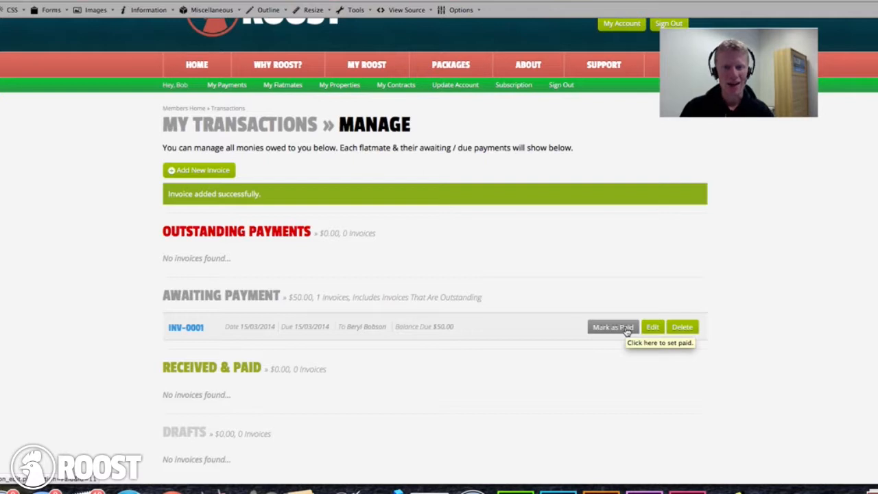
pyautogui.click(627, 329)
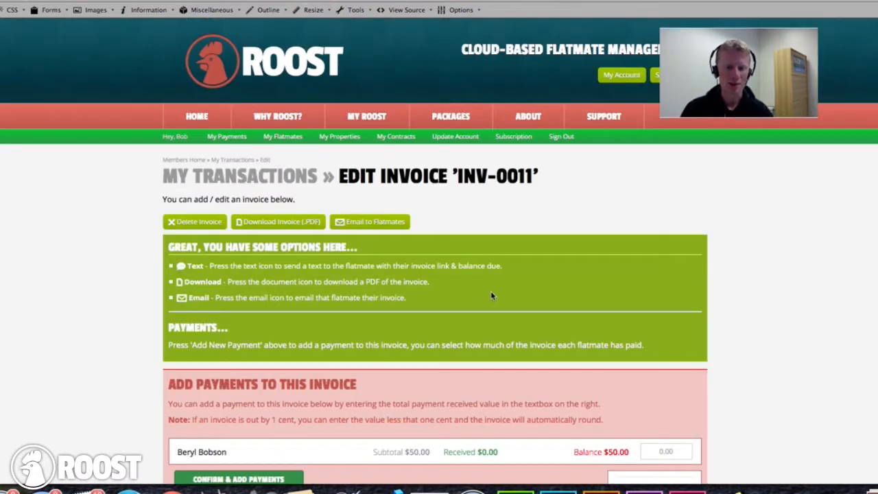
# - Enter 25 as the flatmate's payment, check the remaining balance, and confirm the $25.00 payment
pyautogui.scroll(-5, 424, 281)
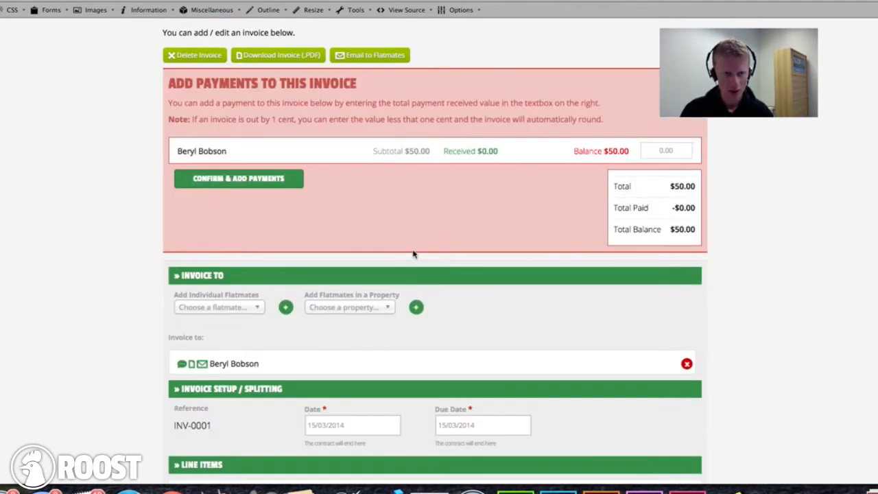
pyautogui.scroll(3, 411, 251)
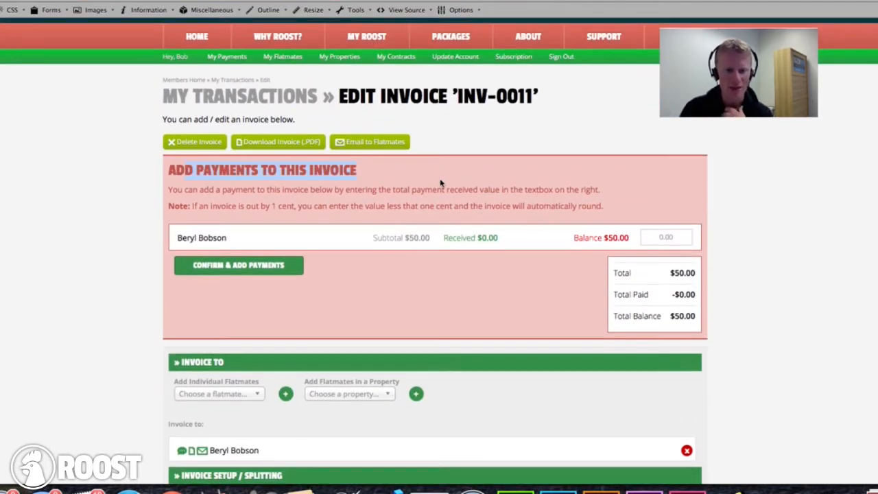
pyautogui.click(655, 237)
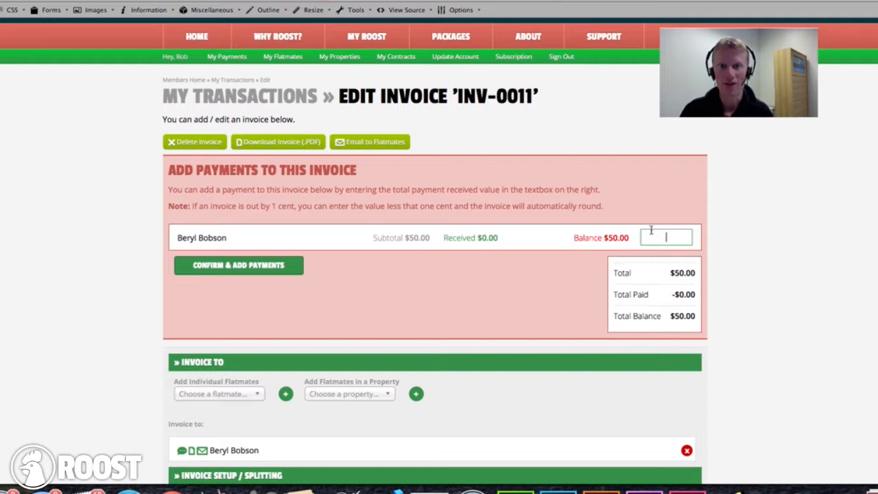
pyautogui.write('25')
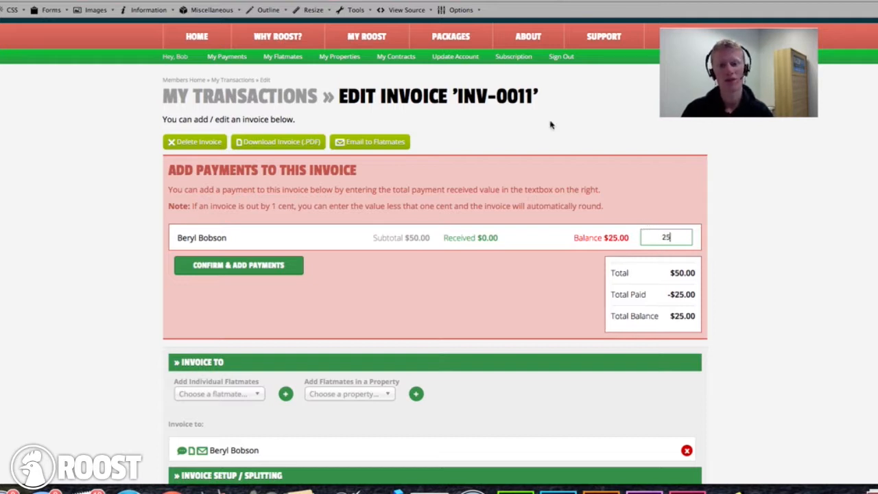
pyautogui.click(497, 238)
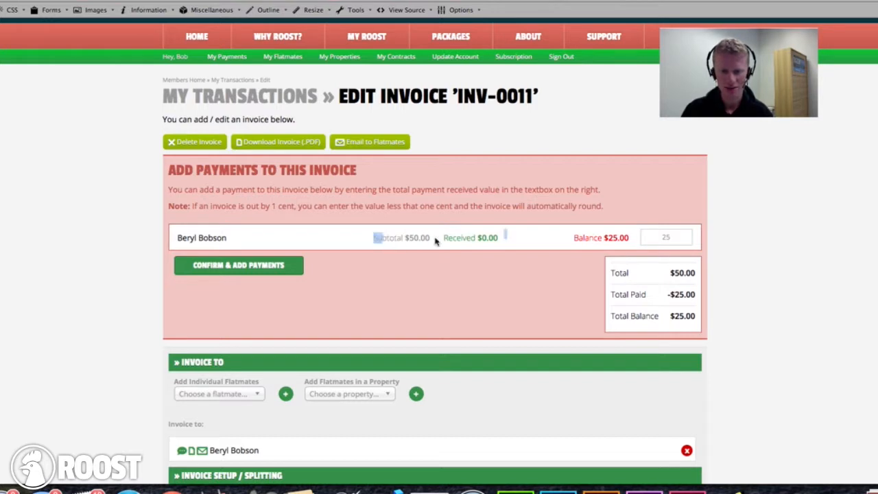
pyautogui.click(664, 238)
pyautogui.press('BackSpace')
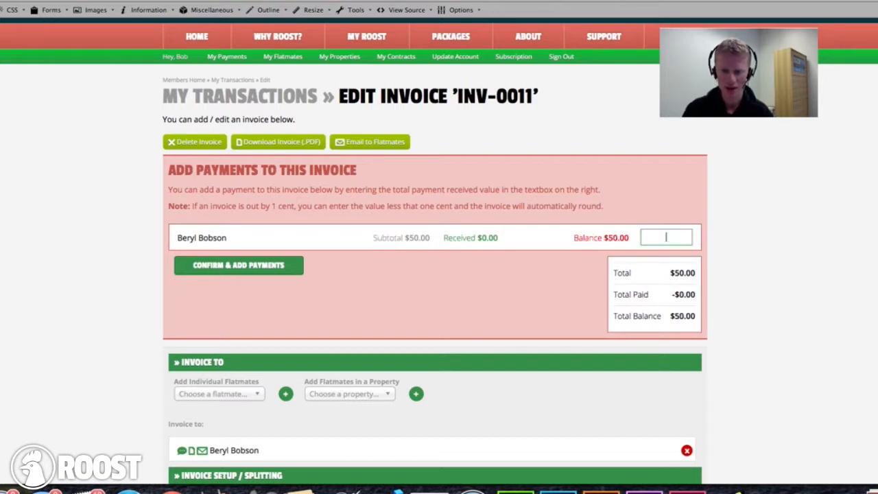
pyautogui.write('25')
pyautogui.press('Tab')
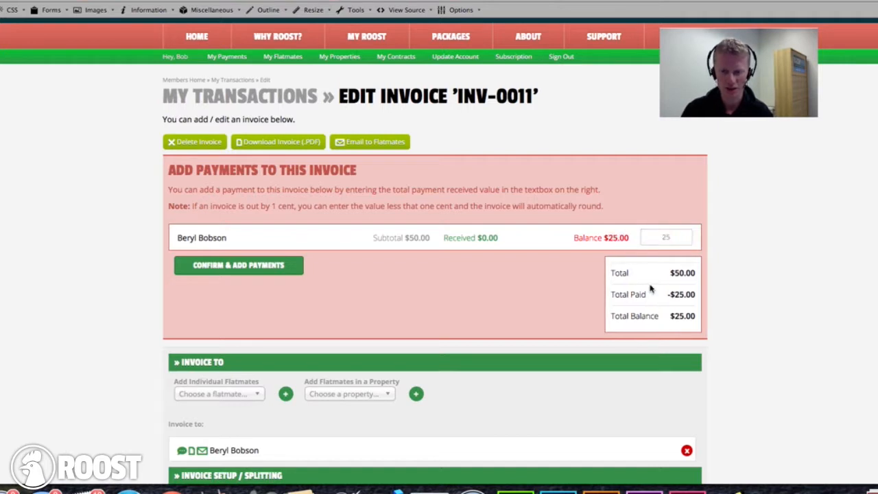
pyautogui.moveTo(612, 315); pyautogui.dragTo(700, 327)
pyautogui.click(599, 328)
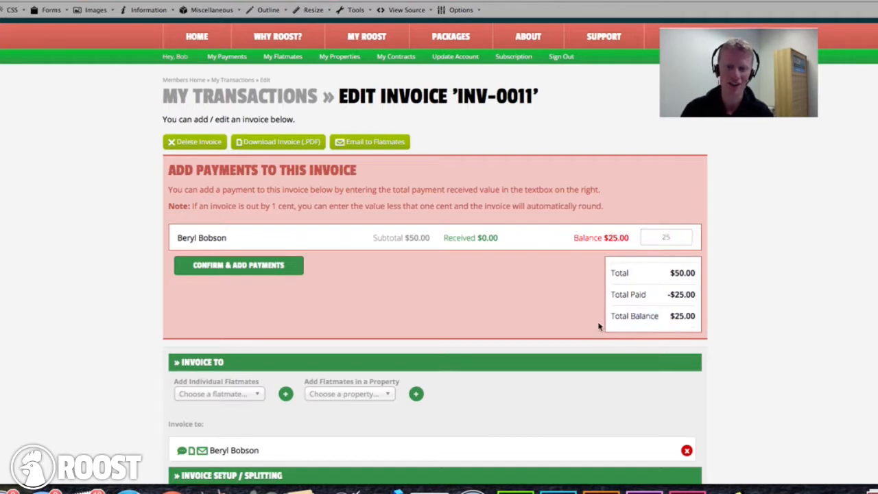
pyautogui.click(226, 269)
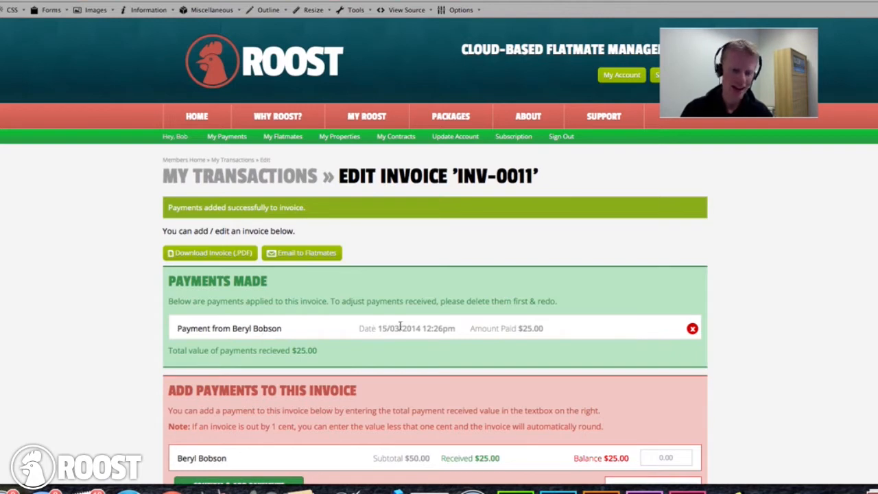
# - Add a $5.00 payment to the invoice
pyautogui.scroll(-5, 517, 324)
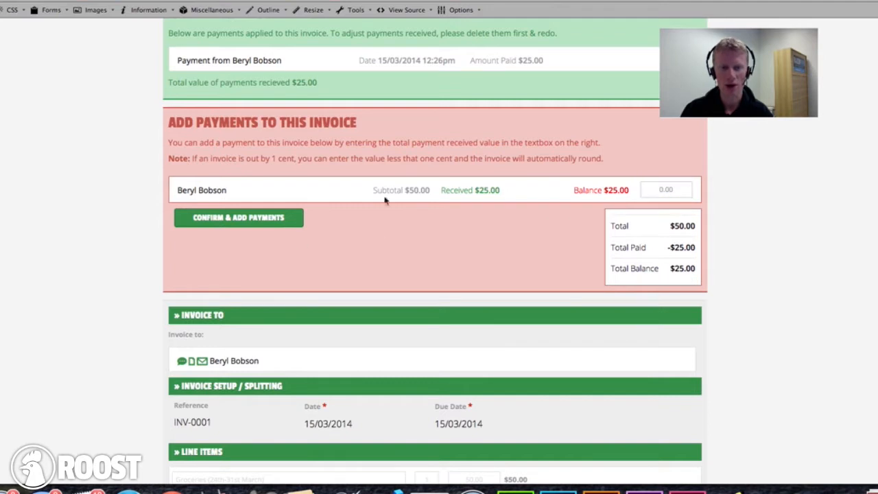
pyautogui.click(675, 196)
pyautogui.write('5')
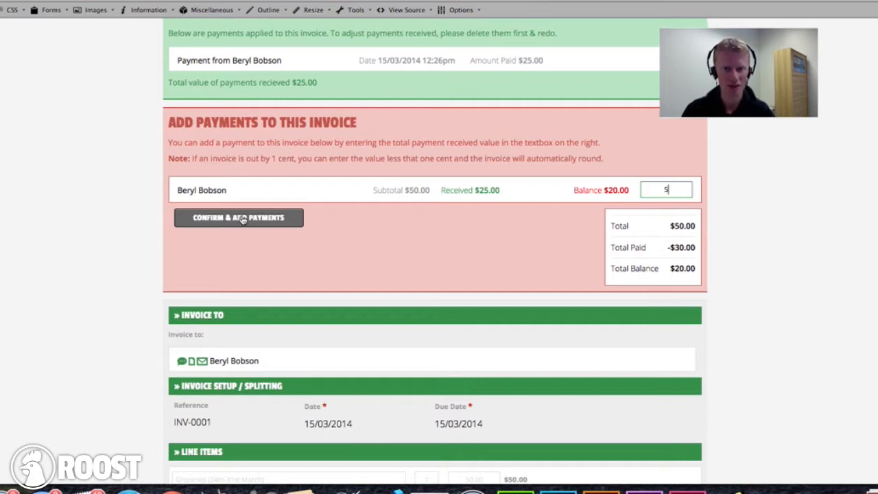
pyautogui.click(241, 218)
# - Submit the final $20.00 payment, check the payment rows, and return to the page top
pyautogui.scroll(-1, 403, 291)
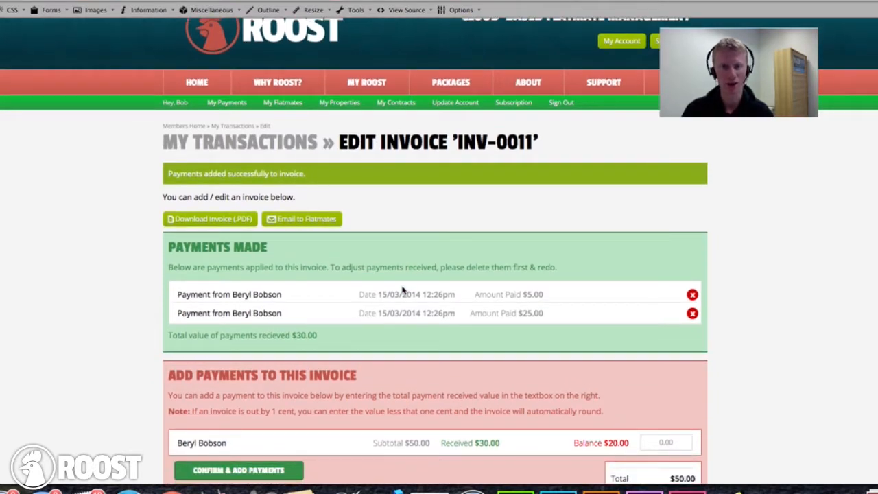
pyautogui.scroll(-5, 403, 291)
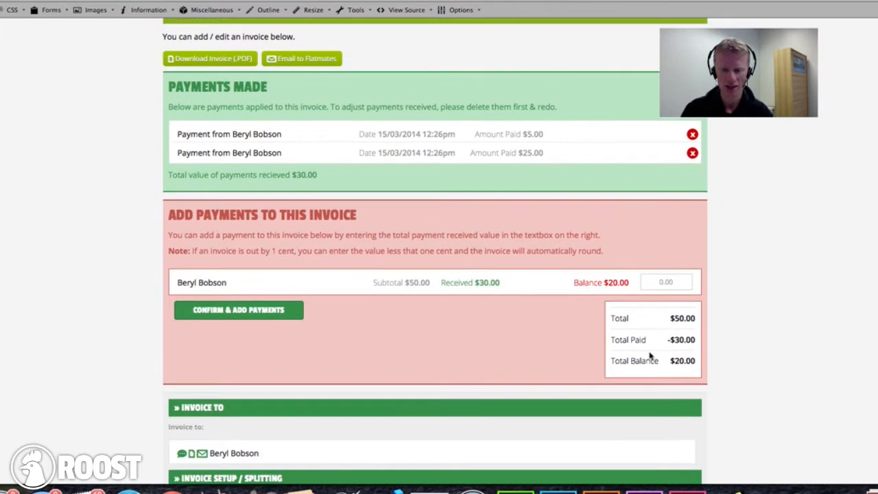
pyautogui.click(679, 279)
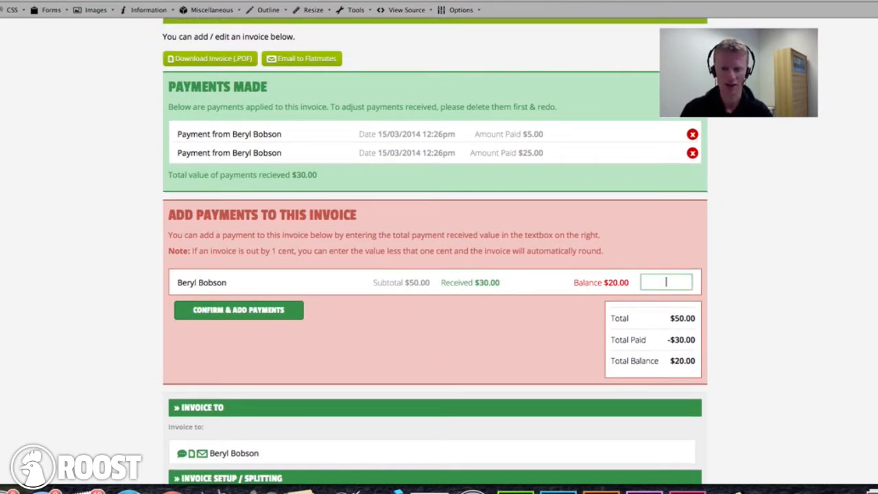
pyautogui.write('20')
pyautogui.press('Return')
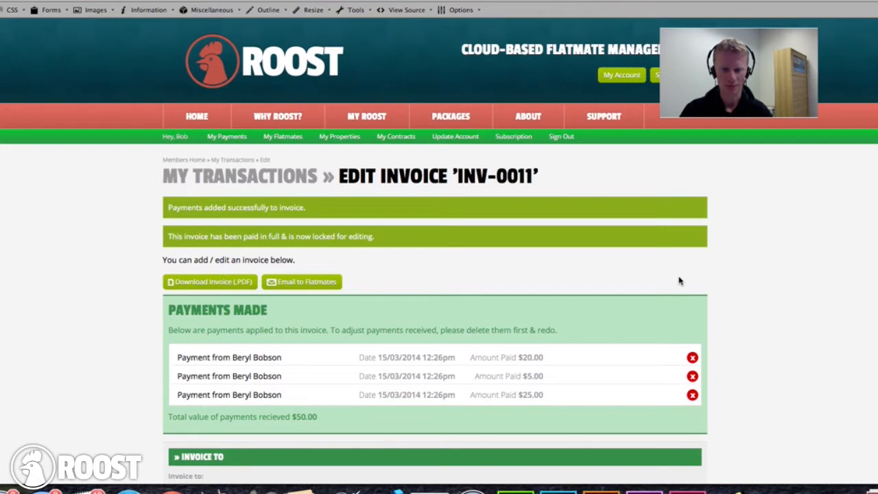
pyautogui.scroll(-2, 679, 281)
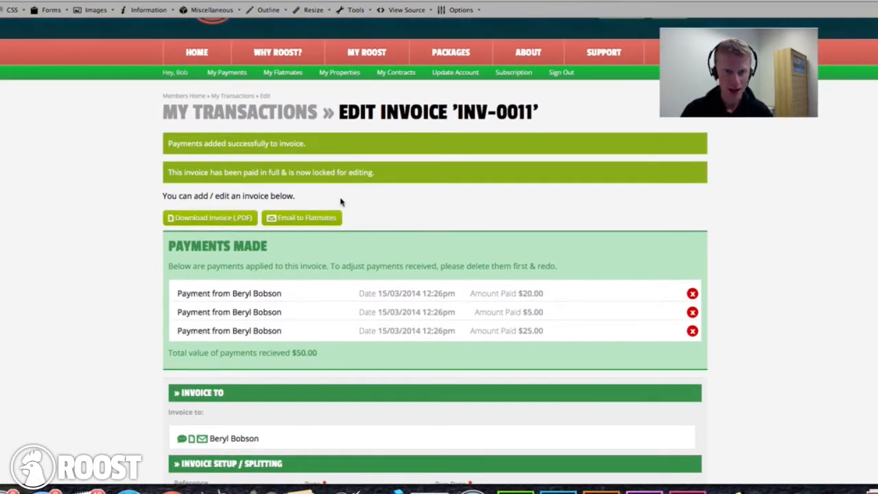
pyautogui.scroll(-1, 354, 216)
pyautogui.moveTo(212, 247); pyautogui.dragTo(574, 297)
pyautogui.click(573, 297)
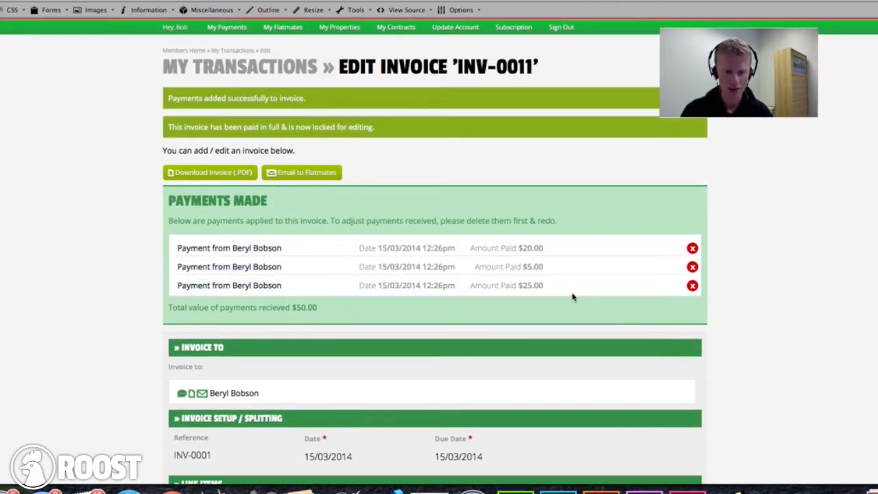
pyautogui.scroll(-5, 544, 290)
pyautogui.scroll(2, 411, 303)
pyautogui.scroll(6, 333, 299)
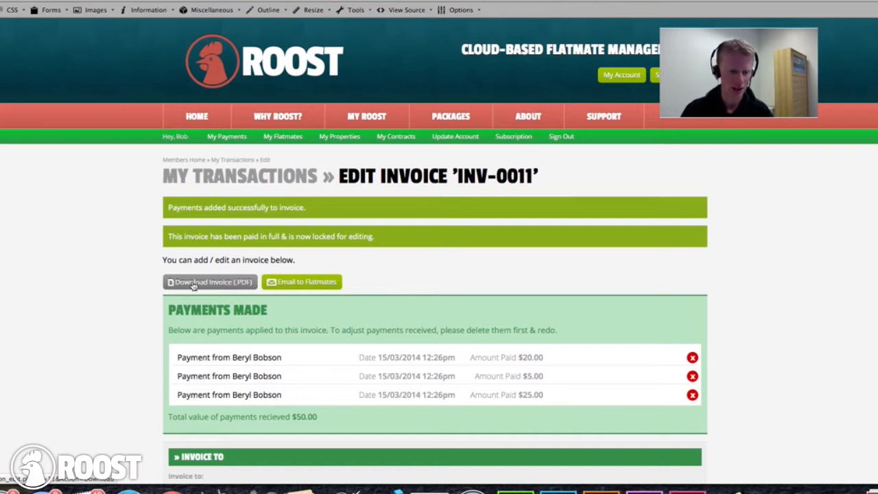
pyautogui.click(197, 281)
pyautogui.scroll(1, 284, 163)
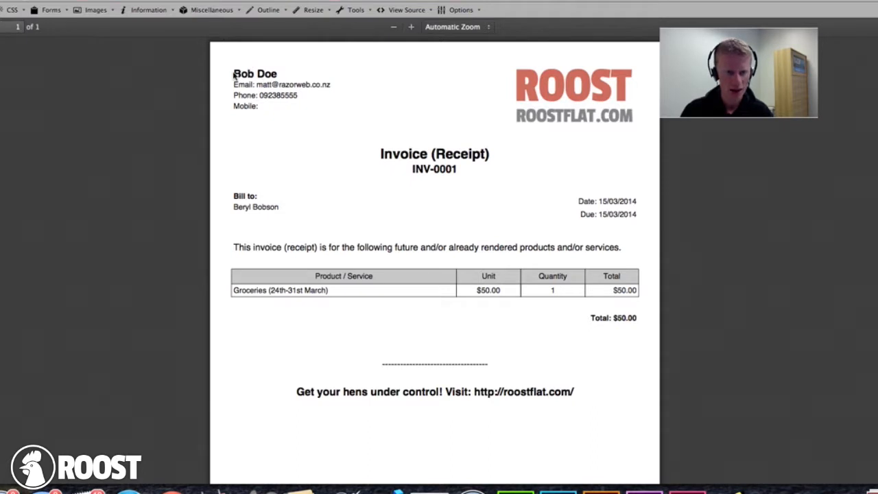
pyautogui.moveTo(232, 204); pyautogui.dragTo(241, 198)
pyautogui.tripleClick(266, 211)
pyautogui.click(280, 213)
pyautogui.moveTo(233, 290); pyautogui.dragTo(362, 290)
pyautogui.click(364, 292)
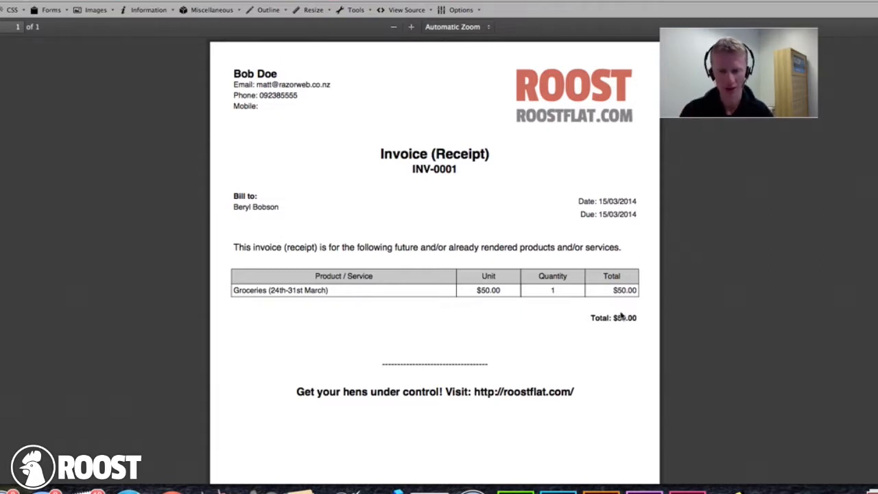
pyautogui.moveTo(613, 318); pyautogui.dragTo(636, 318)
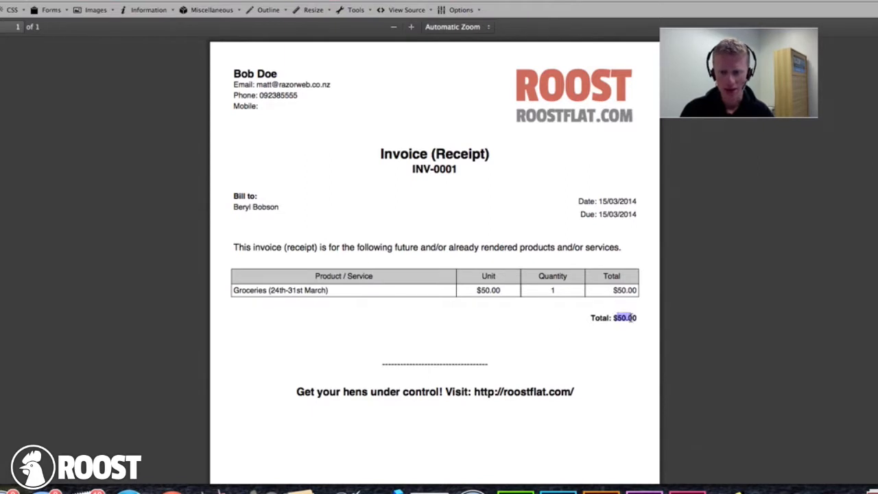
pyautogui.scroll(-5, 437, 320)
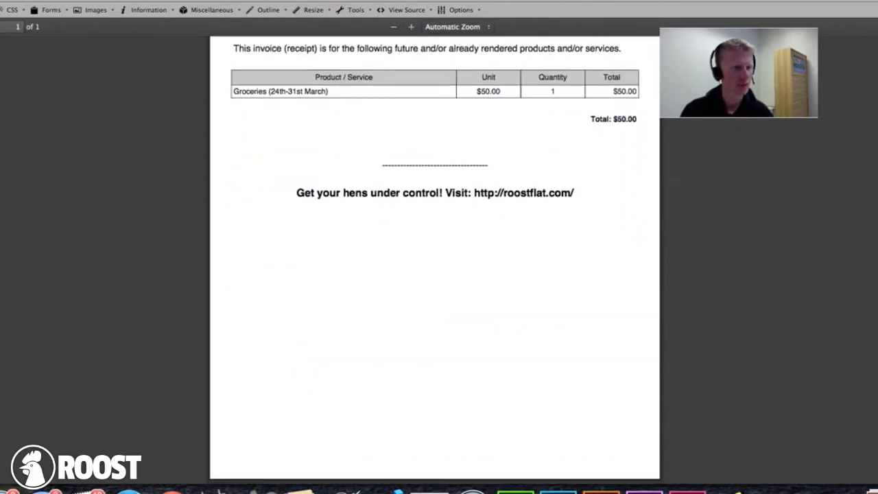
pyautogui.press('super+Left')
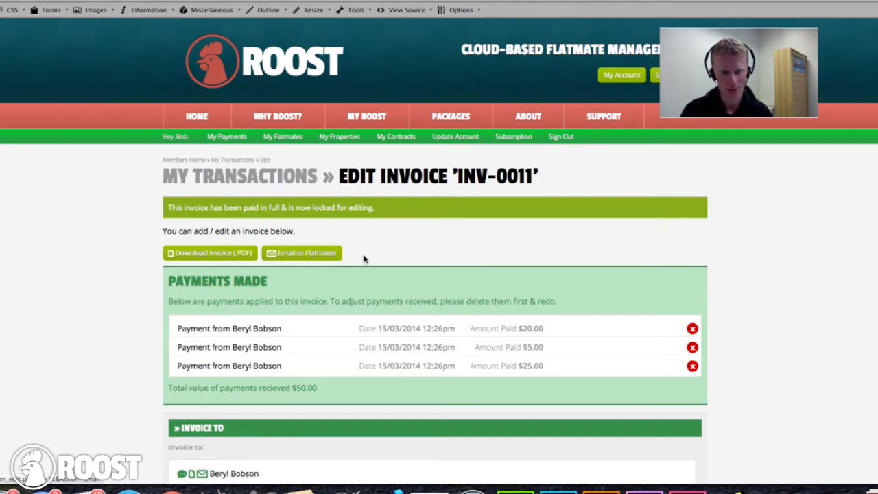
# - Go back to the My Account dashboard through the MY ROOST menu
pyautogui.scroll(-5, 363, 259)
pyautogui.scroll(-1, 284, 250)
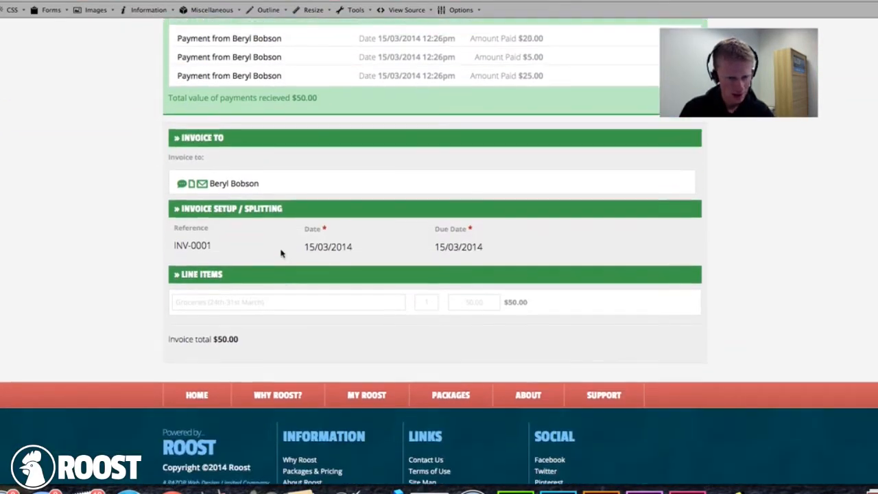
pyautogui.scroll(5, 288, 253)
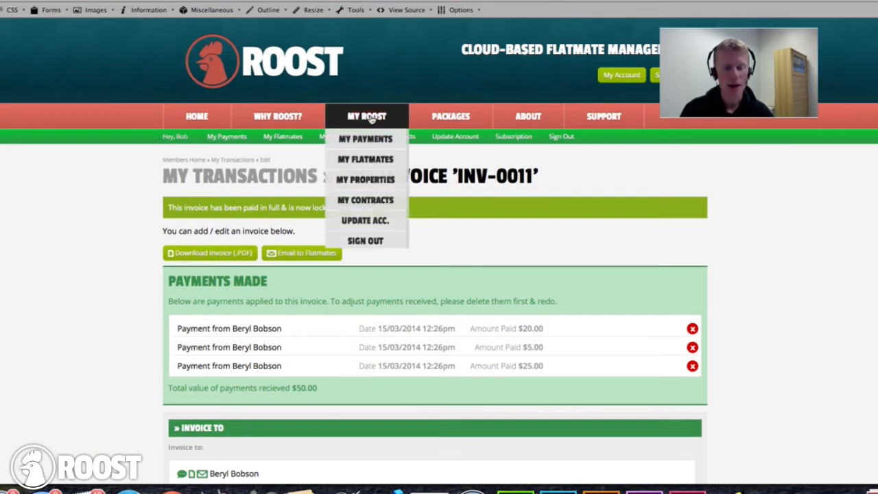
pyautogui.click(367, 118)
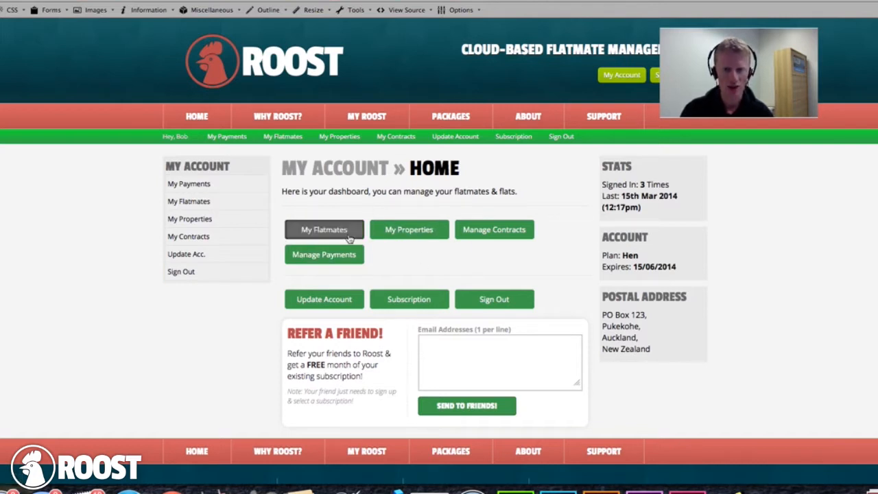
# - Open Contract #5 via My Flatmates and Manage, then download its agreement as a PDF
pyautogui.click(319, 234)
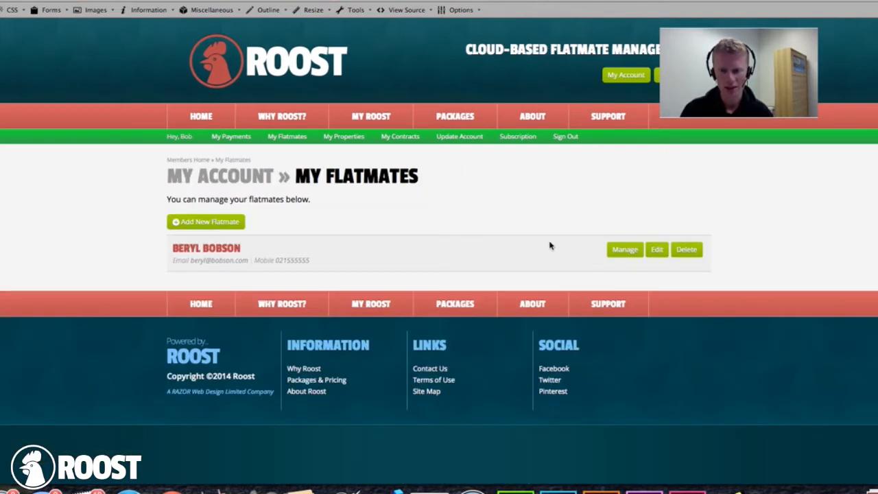
pyautogui.click(621, 250)
pyautogui.scroll(-3, 327, 280)
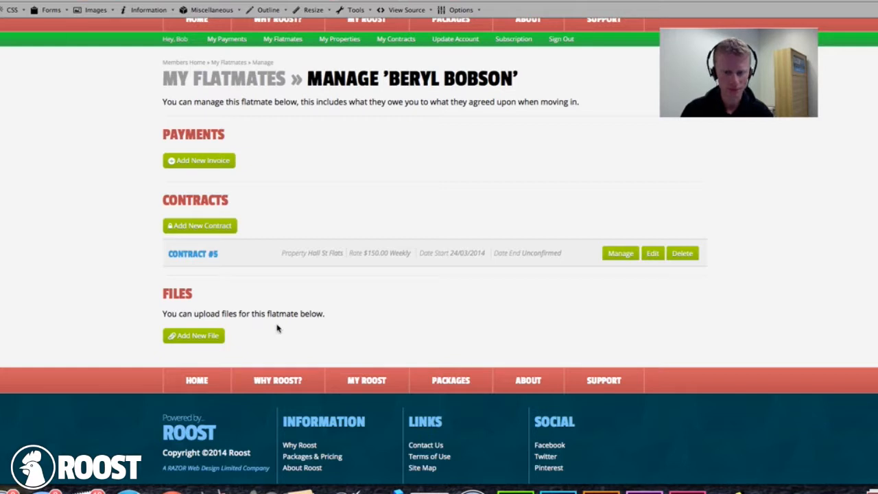
pyautogui.click(651, 255)
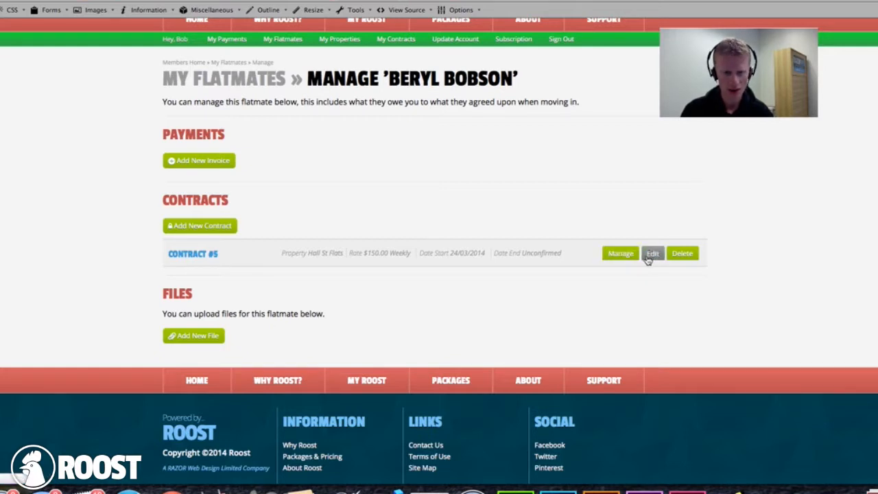
pyautogui.scroll(-10, 306, 280)
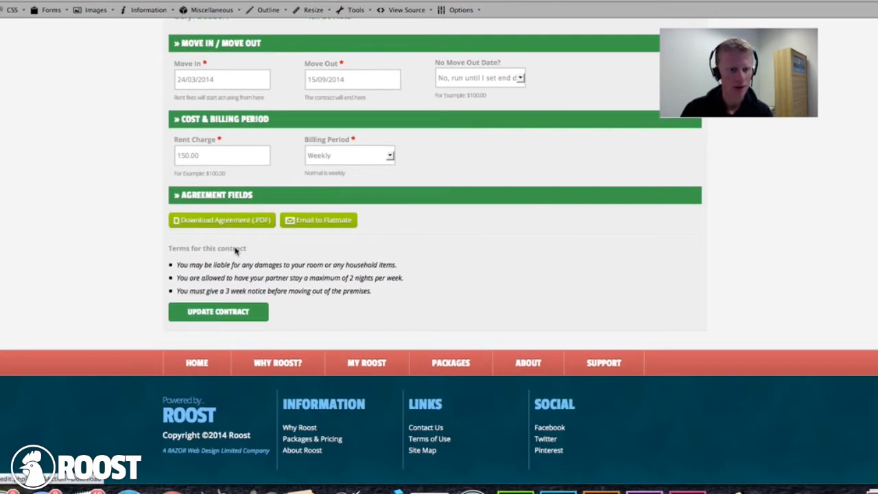
pyautogui.click(211, 220)
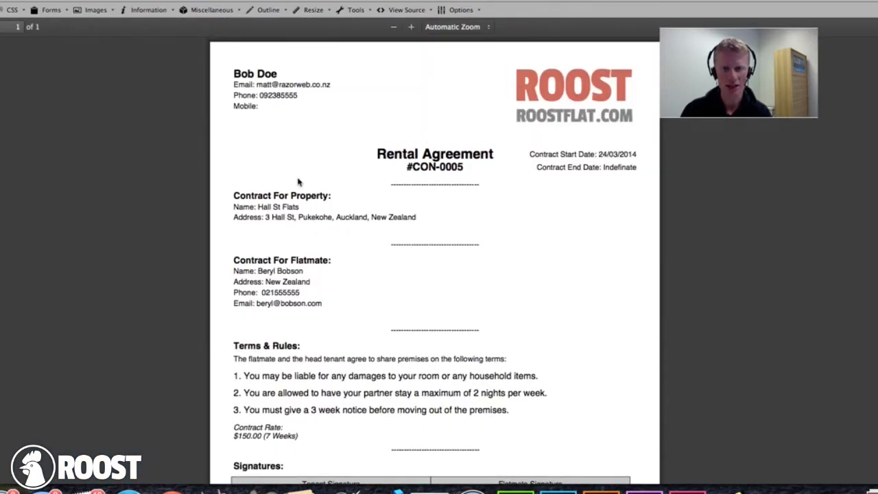
pyautogui.moveTo(233, 70); pyautogui.dragTo(257, 119)
pyautogui.click(356, 212)
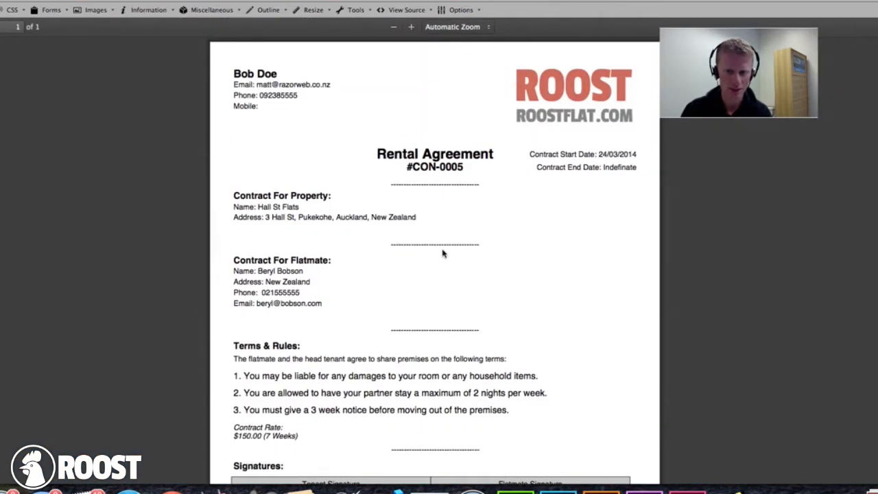
pyautogui.scroll(-5, 298, 221)
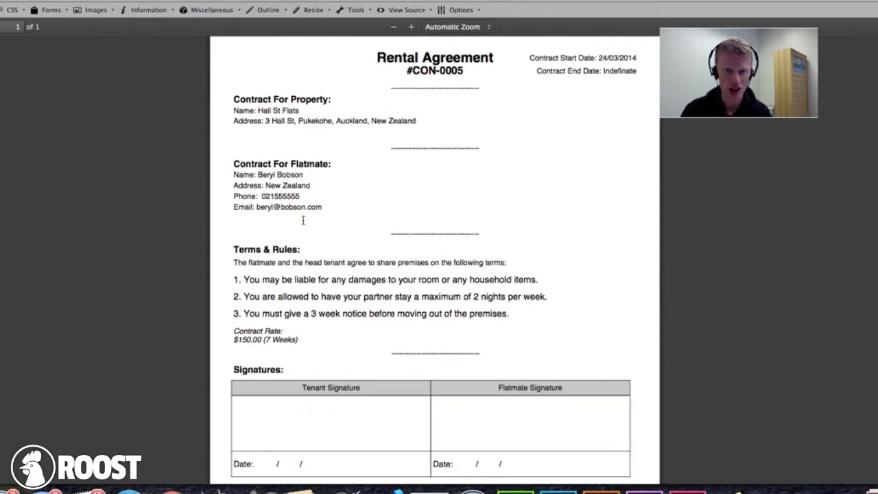
pyautogui.scroll(4, 302, 219)
pyautogui.scroll(1, 298, 219)
pyautogui.moveTo(236, 169); pyautogui.dragTo(364, 183)
pyautogui.click(267, 193)
pyautogui.moveTo(260, 181); pyautogui.dragTo(299, 181)
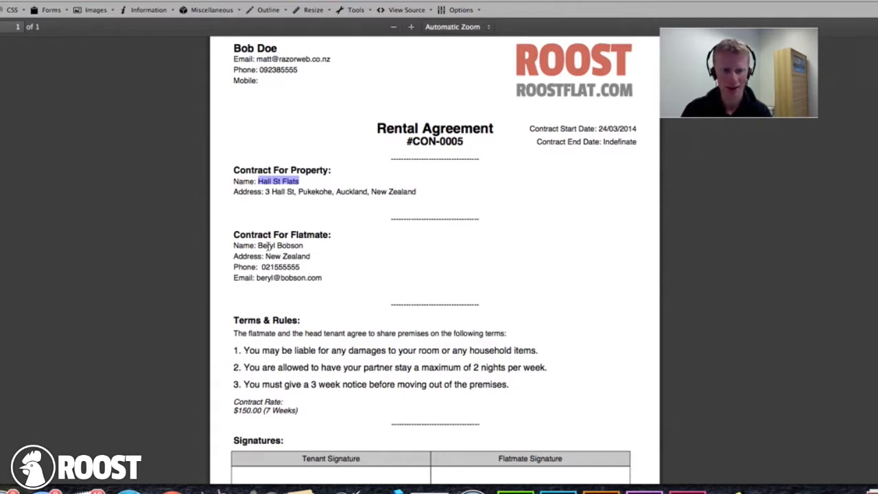
pyautogui.scroll(1, 260, 285)
pyautogui.scroll(-2, 243, 327)
pyautogui.moveTo(244, 334); pyautogui.dragTo(515, 354)
pyautogui.click(515, 353)
pyautogui.scroll(-3, 518, 357)
pyautogui.scroll(-3, 518, 357)
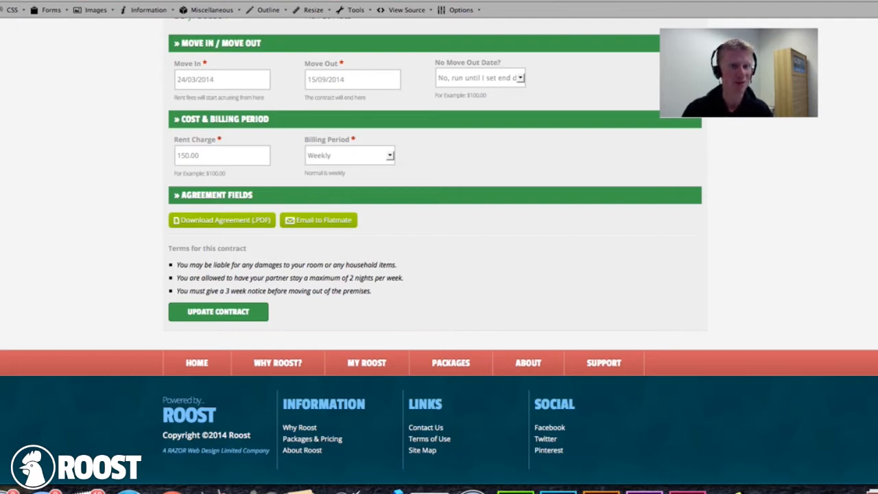
# - Add a new file named 'Rent Agreement Signed' with description 'Signed on the 24.3.2014.'
pyautogui.press('super+Left')
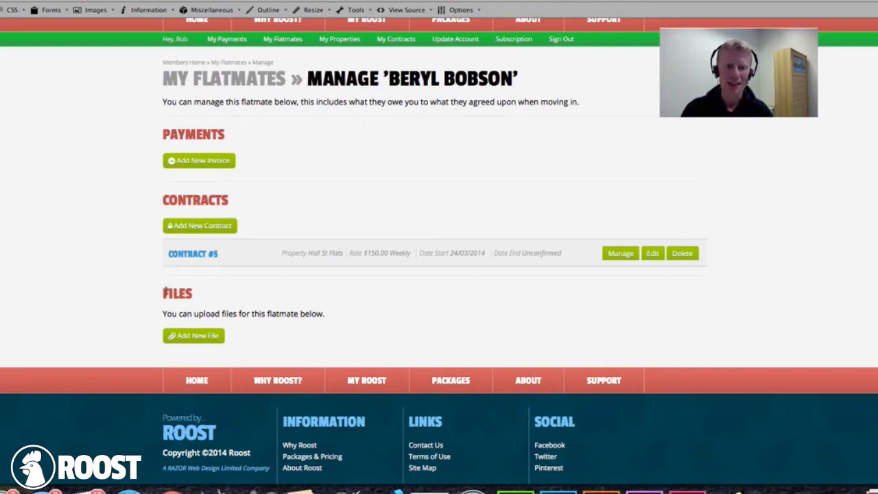
pyautogui.click(199, 336)
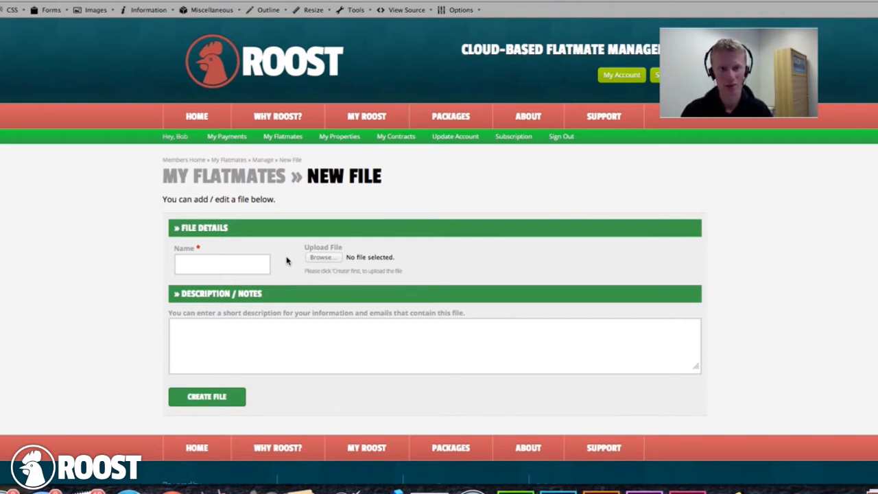
pyautogui.click(251, 265)
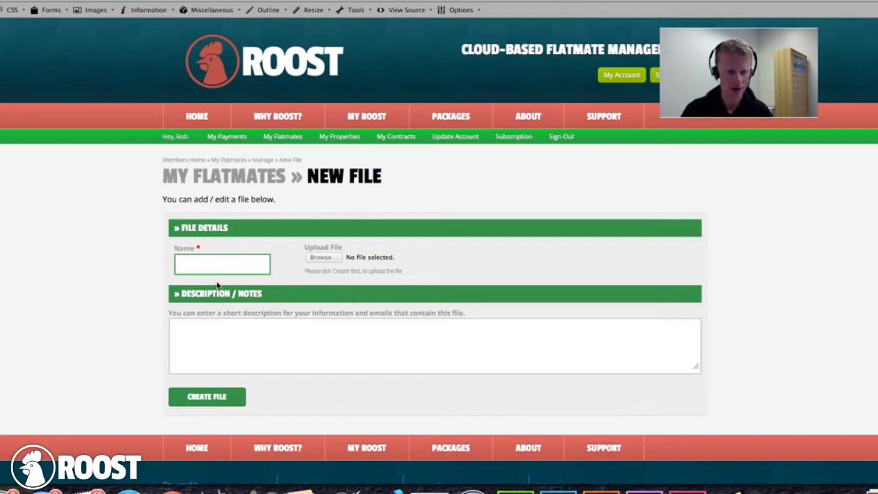
pyautogui.write('Rent Agreement Signed')
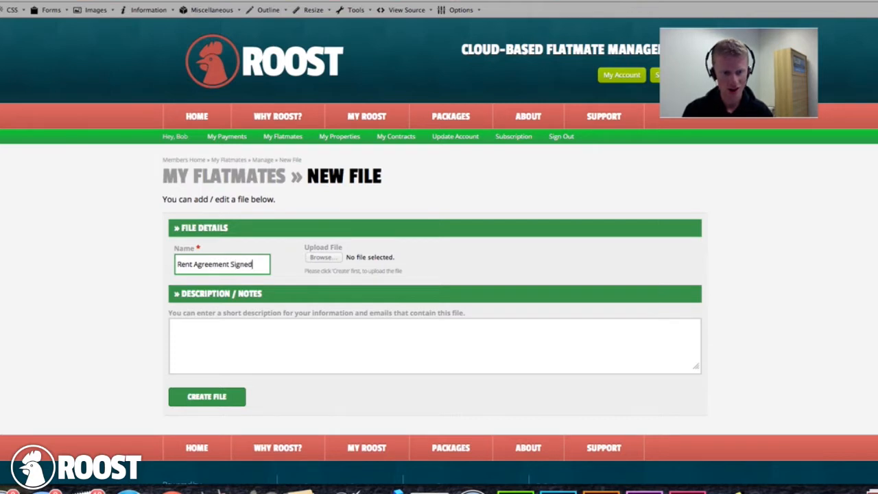
pyautogui.click(213, 343)
pyautogui.write('Signed on the 2')
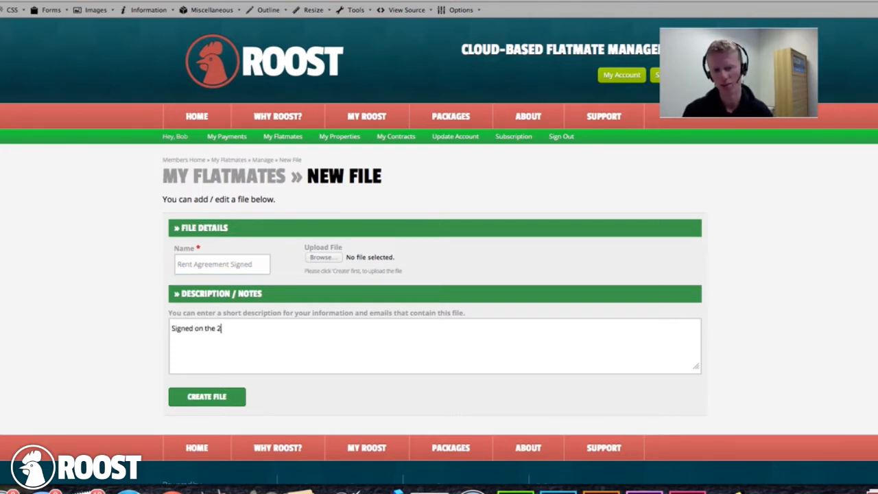
pyautogui.write('4.3.2014.')
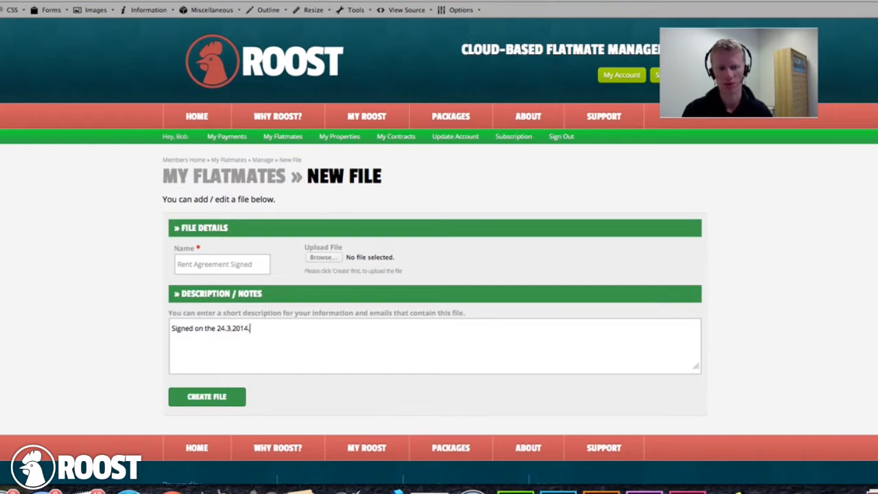
pyautogui.click(197, 399)
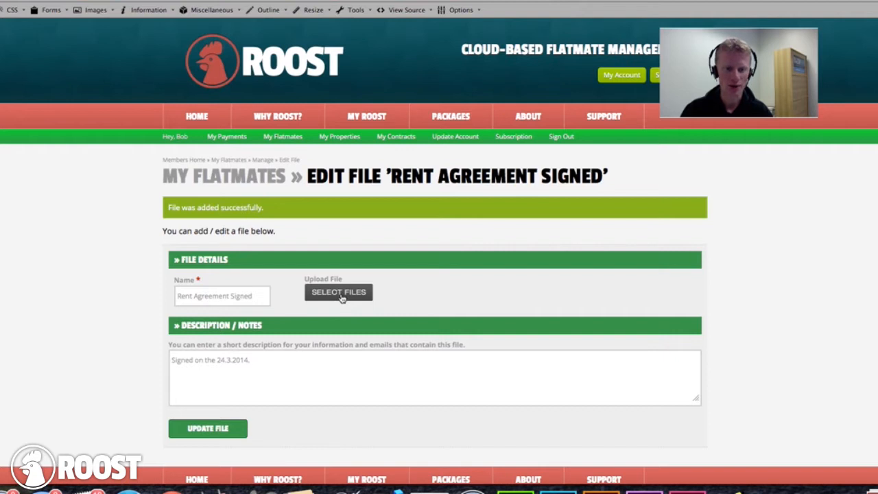
# - Try uploading TBRED_MAG_1.pdf, then browse the pap, Documents and Desktop folders for another file
pyautogui.click(341, 293)
pyautogui.scroll(-2, 495, 181)
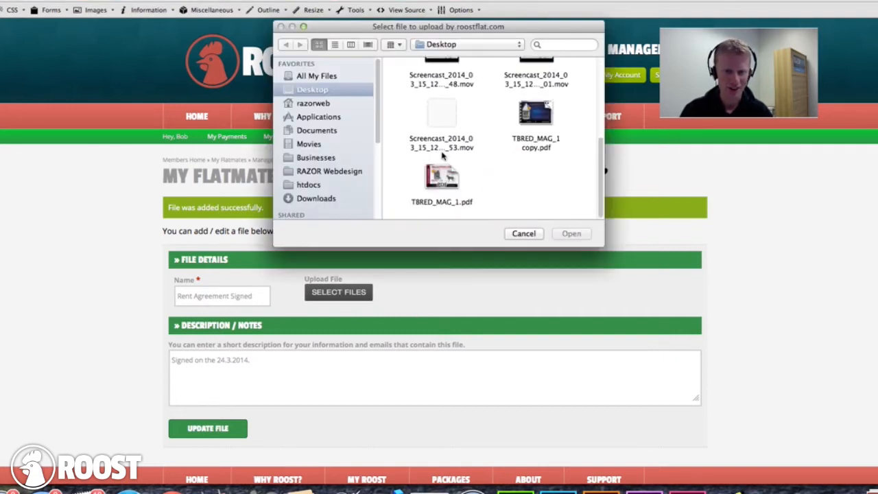
pyautogui.doubleClick(454, 203)
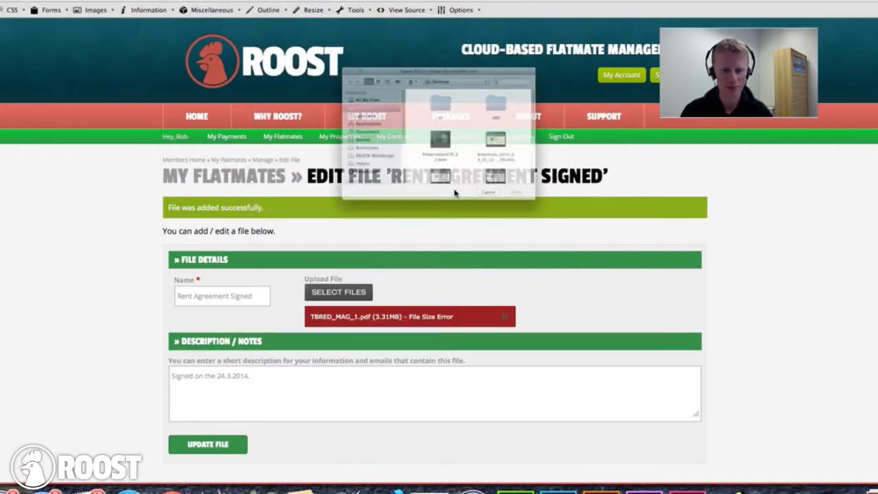
pyautogui.doubleClick(532, 83)
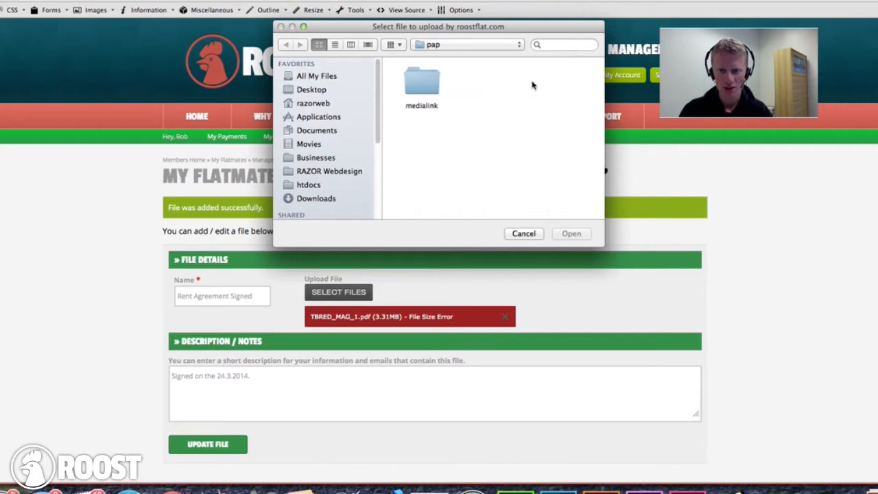
pyautogui.click(324, 105)
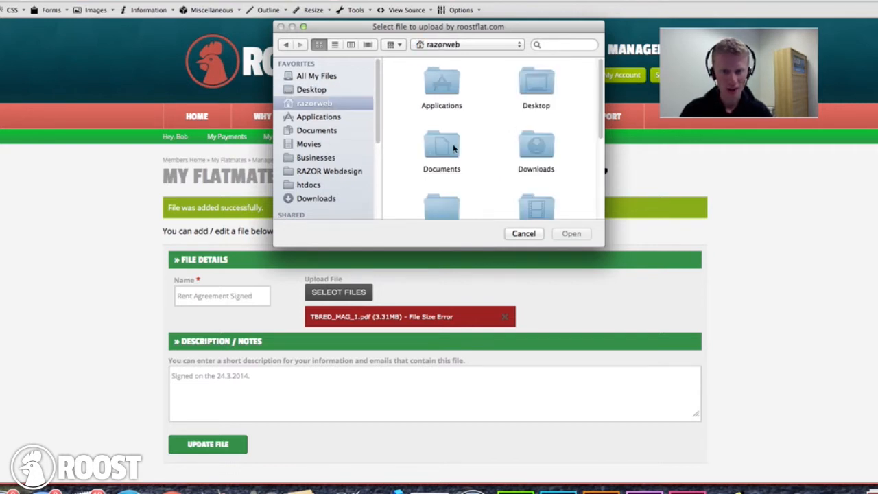
pyautogui.doubleClick(432, 154)
pyautogui.scroll(-5, 471, 162)
pyautogui.scroll(3, 424, 178)
pyautogui.scroll(2, 429, 165)
pyautogui.doubleClick(434, 143)
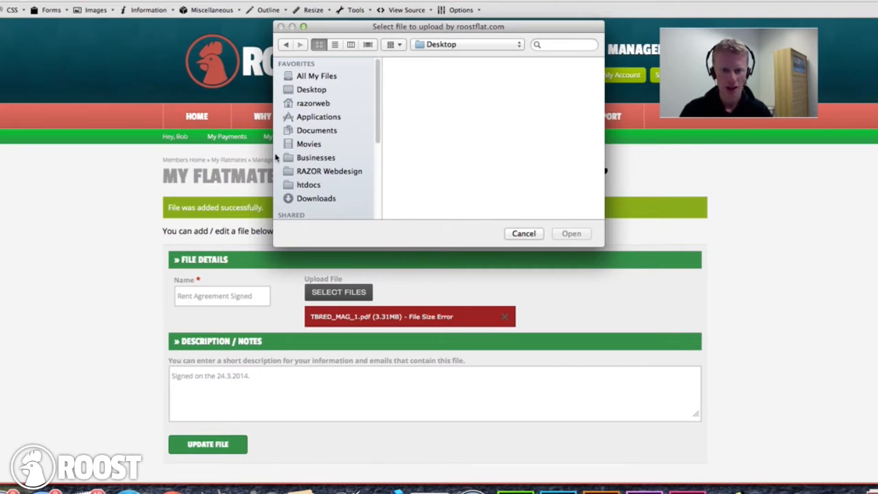
# - Upload Email Templates from RAZOR Webdesign > Documents > 2013 Docs
pyautogui.click(315, 131)
pyautogui.scroll(-2, 480, 120)
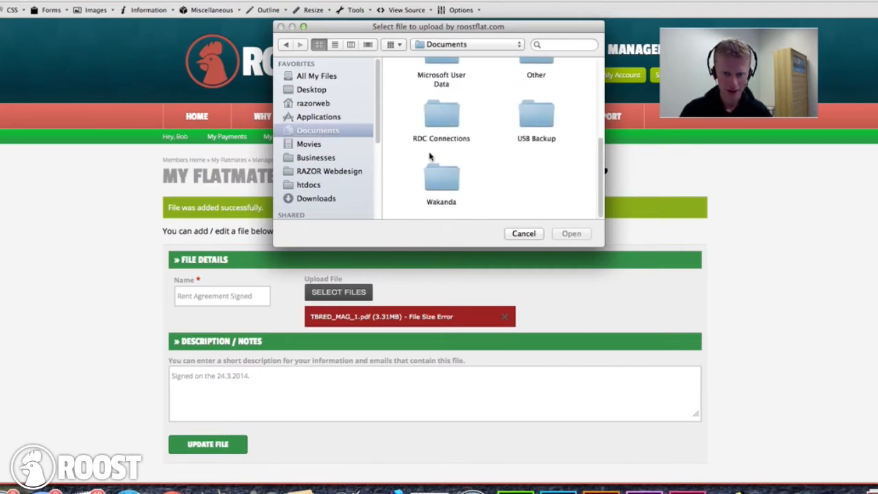
pyautogui.scroll(3, 433, 143)
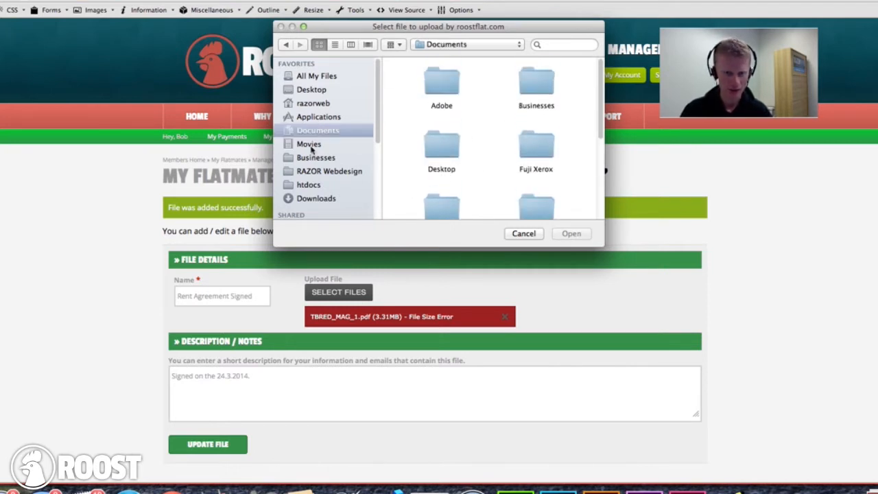
pyautogui.click(326, 173)
pyautogui.press('d')
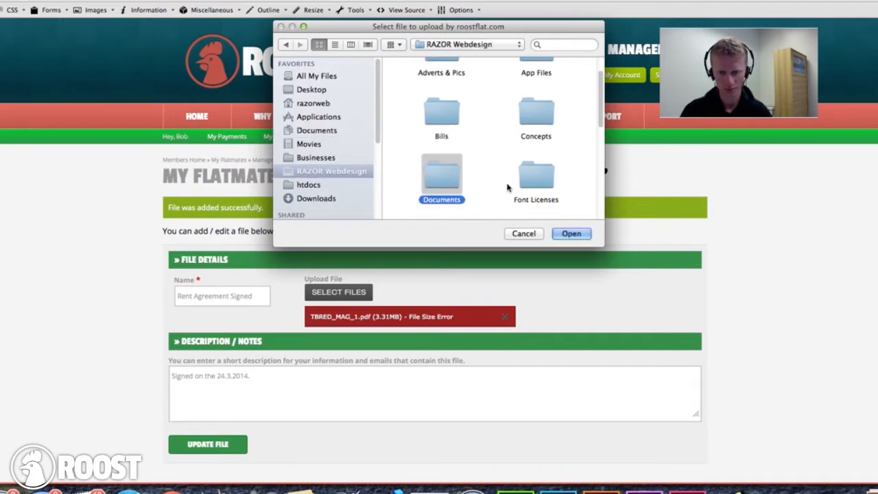
pyautogui.doubleClick(431, 176)
pyautogui.doubleClick(535, 97)
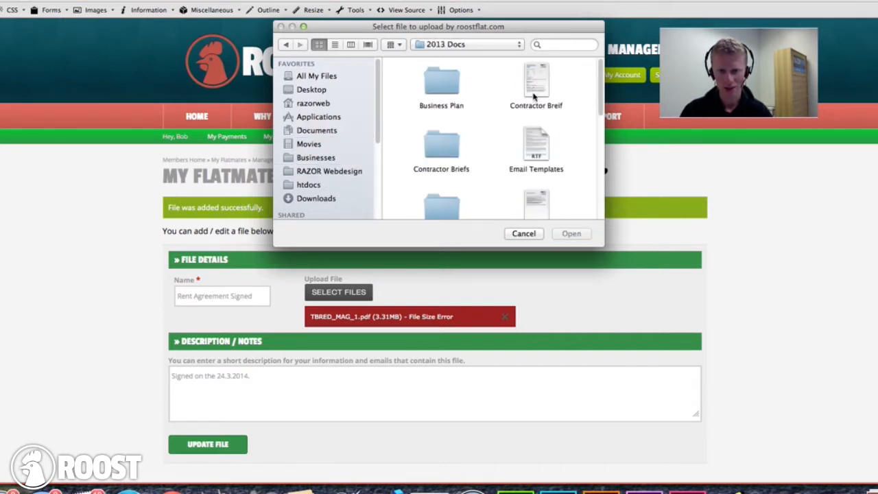
pyautogui.scroll(-2, 514, 151)
pyautogui.click(536, 90)
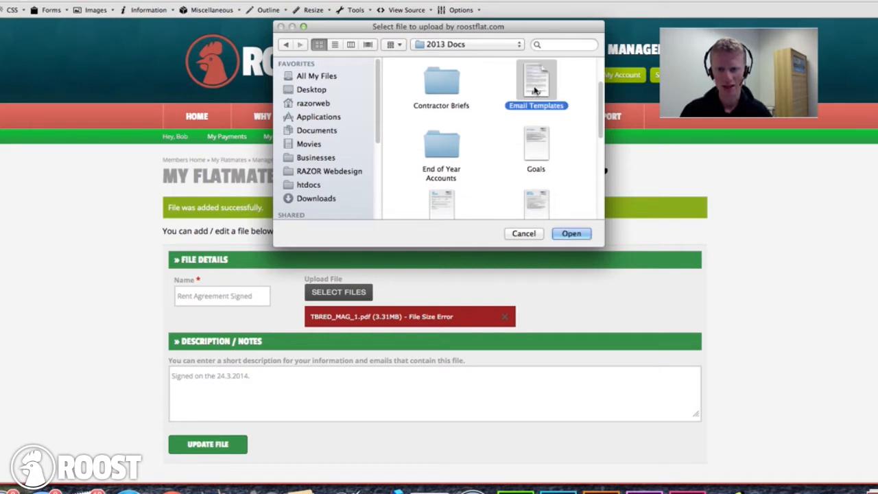
pyautogui.doubleClick(536, 90)
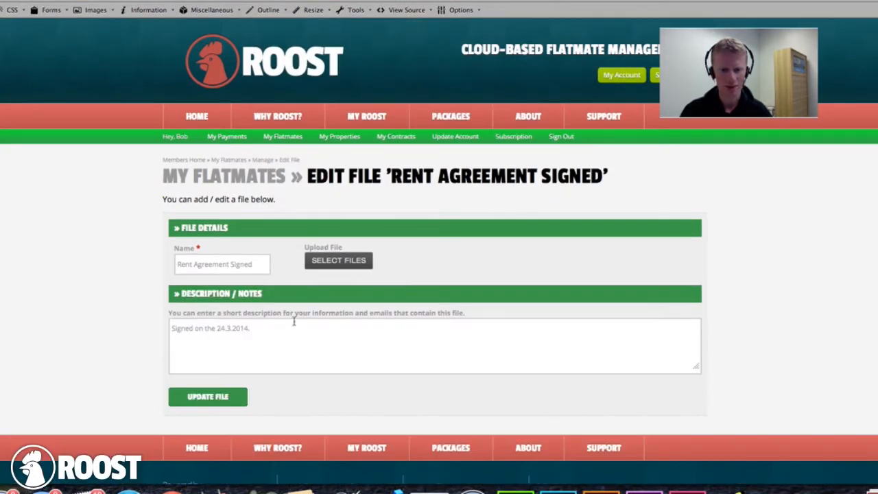
# - Back on the manage page, try opening and downloading Rent Agreement Signed, cancelling both prompts
pyautogui.click(261, 160)
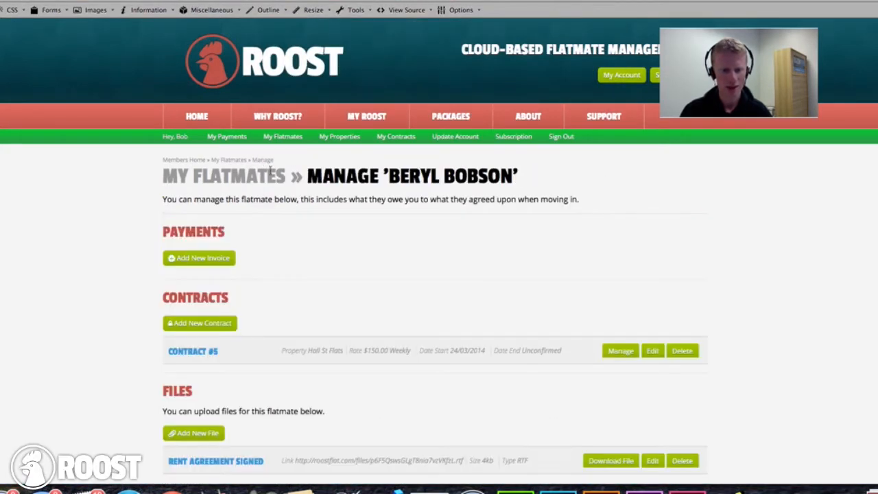
pyautogui.scroll(-1, 306, 244)
pyautogui.scroll(-2, 306, 244)
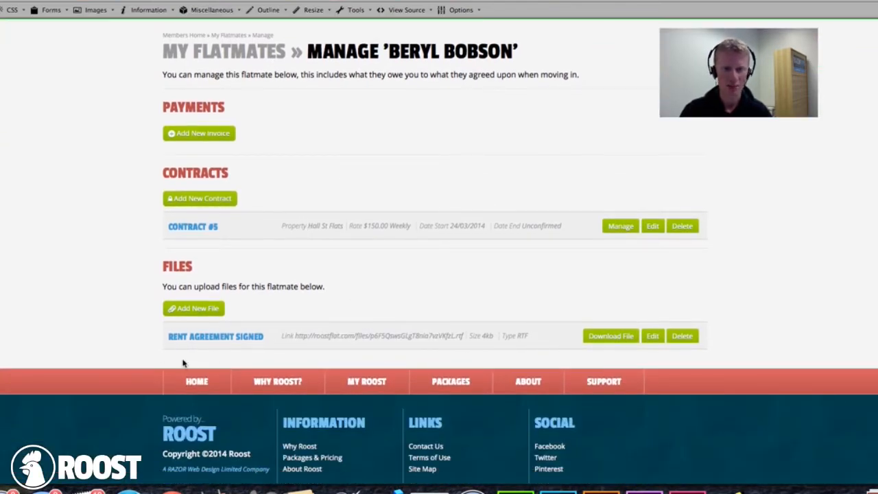
pyautogui.click(323, 335)
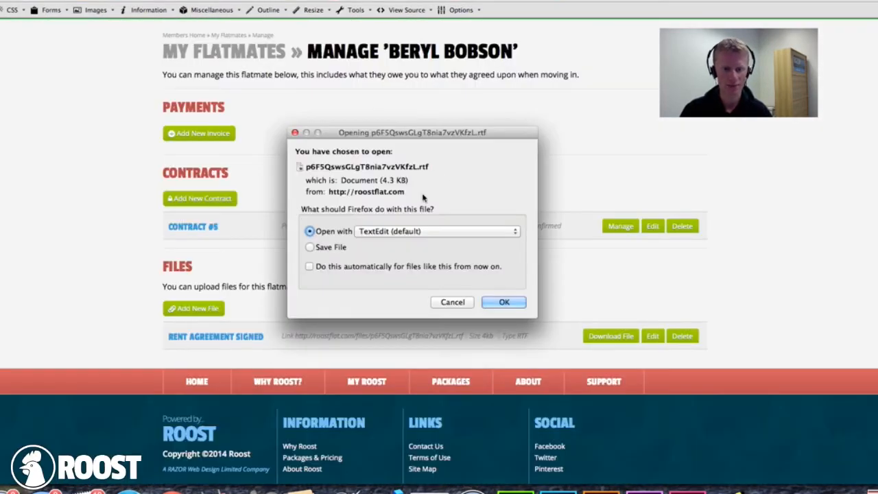
pyautogui.click(454, 302)
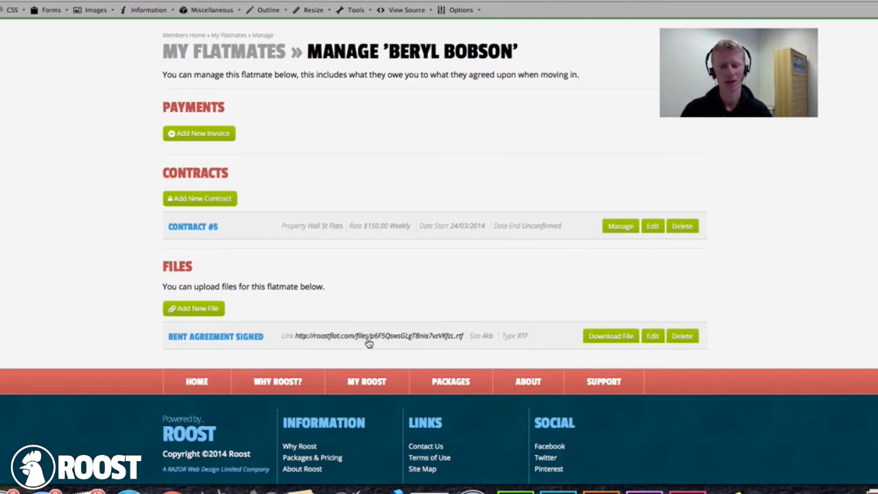
pyautogui.click(615, 334)
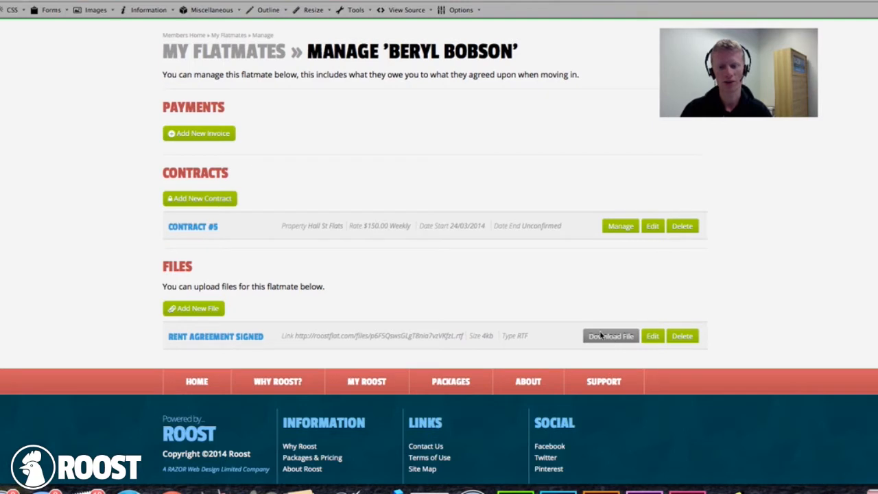
pyautogui.click(441, 302)
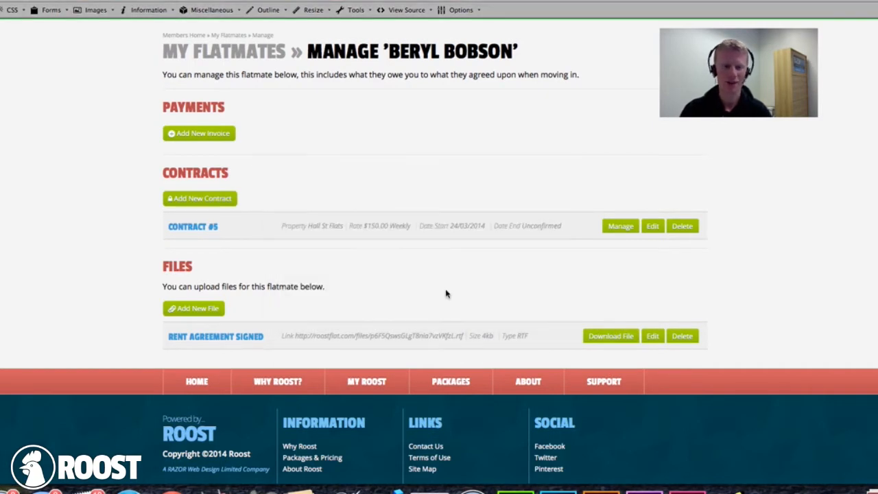
pyautogui.tripleClick(284, 287)
pyautogui.click(401, 295)
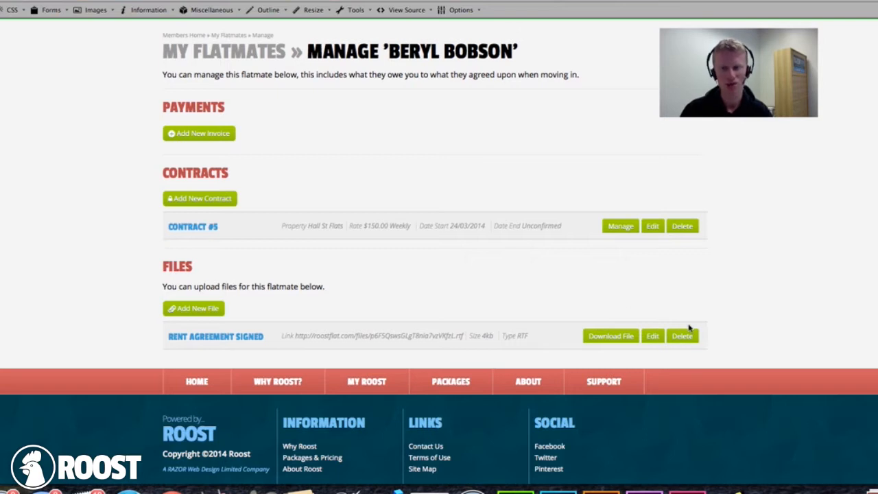
pyautogui.scroll(2, 395, 245)
pyautogui.scroll(2, 395, 245)
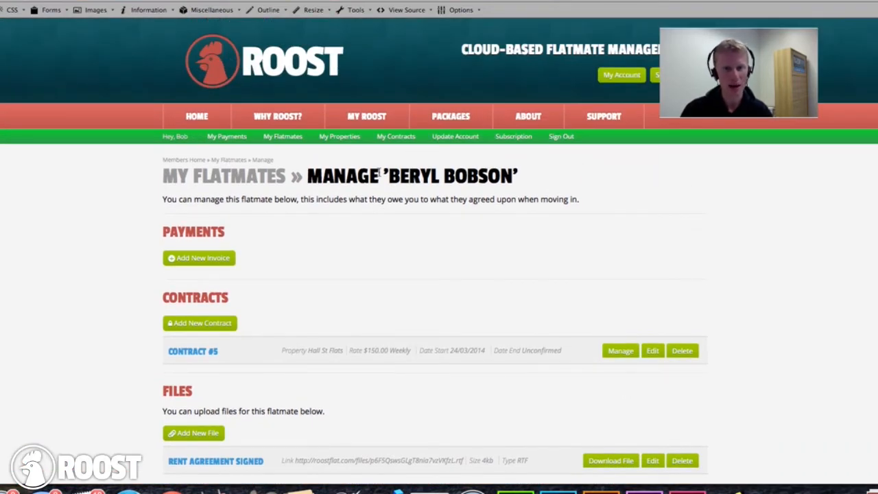
# - Go to the My Account dashboard, then view the Support page
pyautogui.moveTo(384, 176); pyautogui.dragTo(479, 180)
pyautogui.click(507, 182)
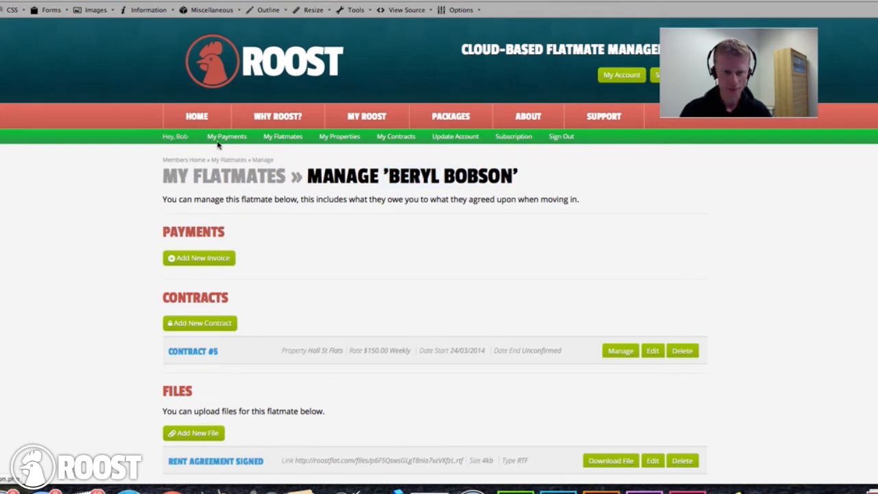
pyautogui.click(352, 118)
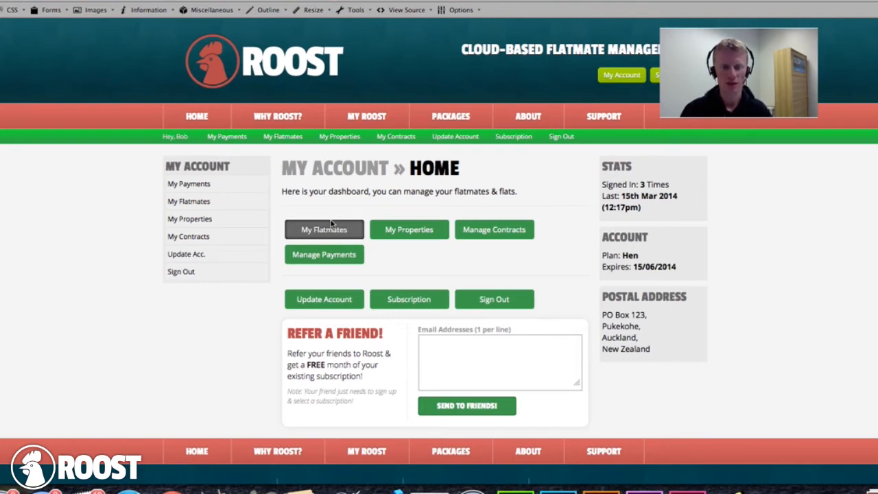
pyautogui.click(591, 122)
pyautogui.scroll(-5, 161, 411)
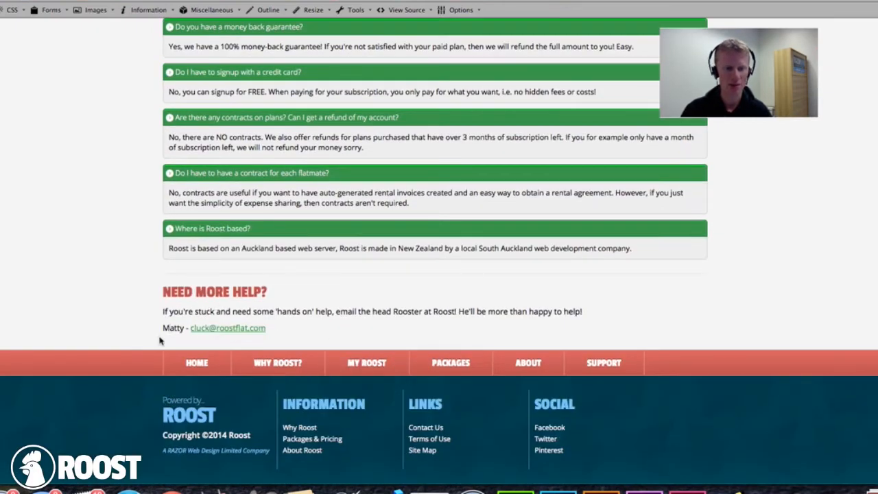
pyautogui.scroll(5, 266, 349)
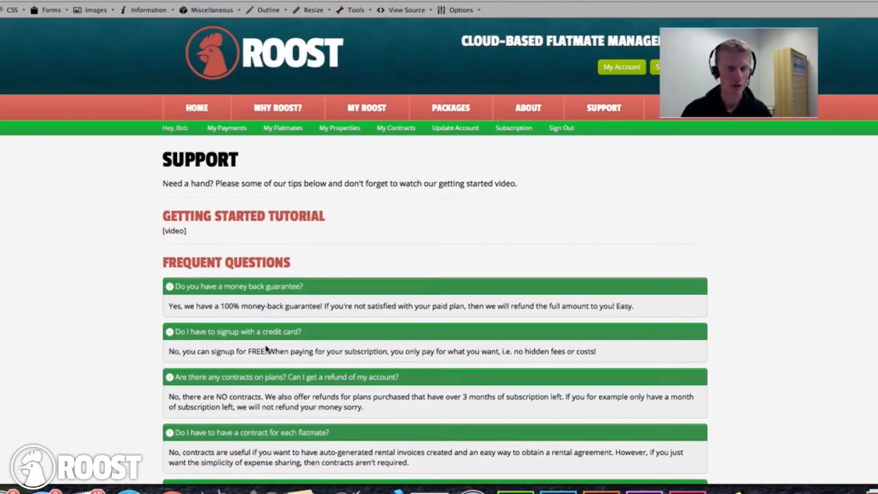
# - Visit the Roost home page via the logo and return to Support's Frequent Questions
pyautogui.click(214, 77)
pyautogui.scroll(-5, 402, 264)
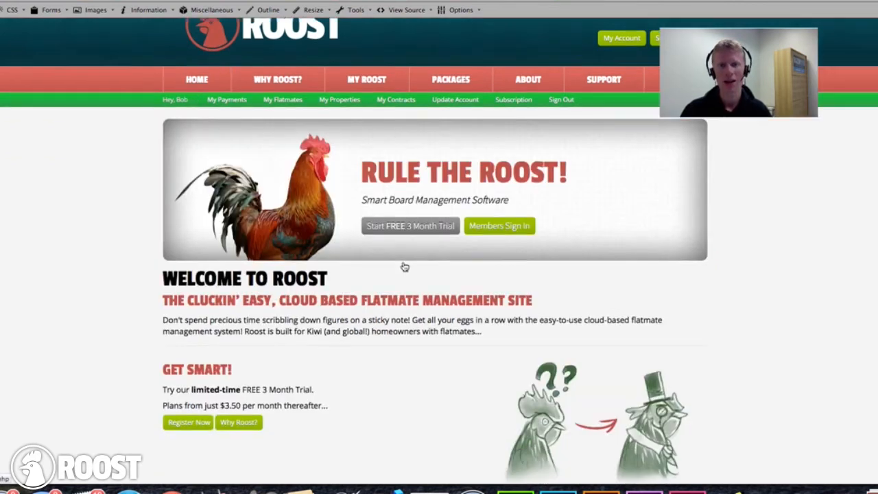
pyautogui.scroll(5, 402, 265)
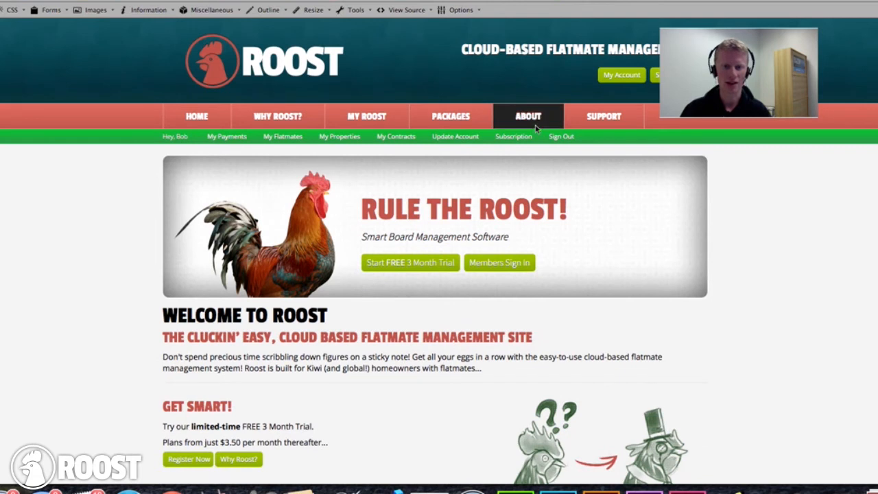
pyautogui.click(573, 123)
pyautogui.scroll(-3, 213, 242)
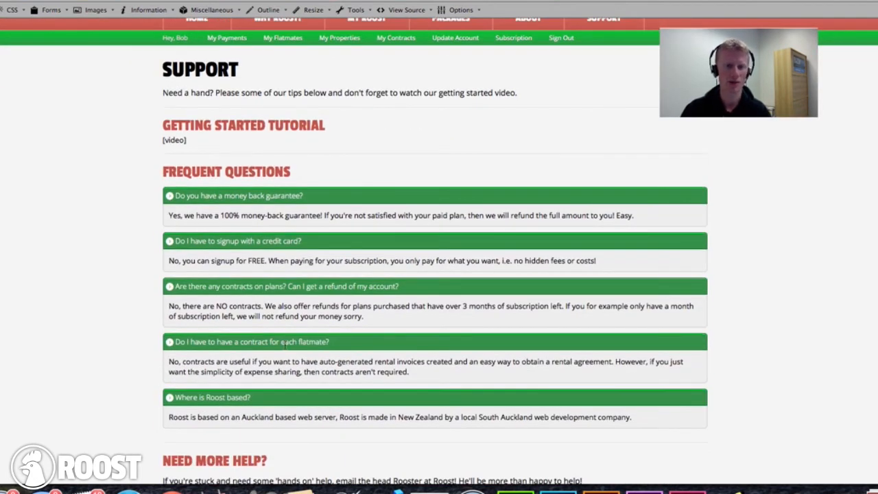
pyautogui.scroll(3, 284, 343)
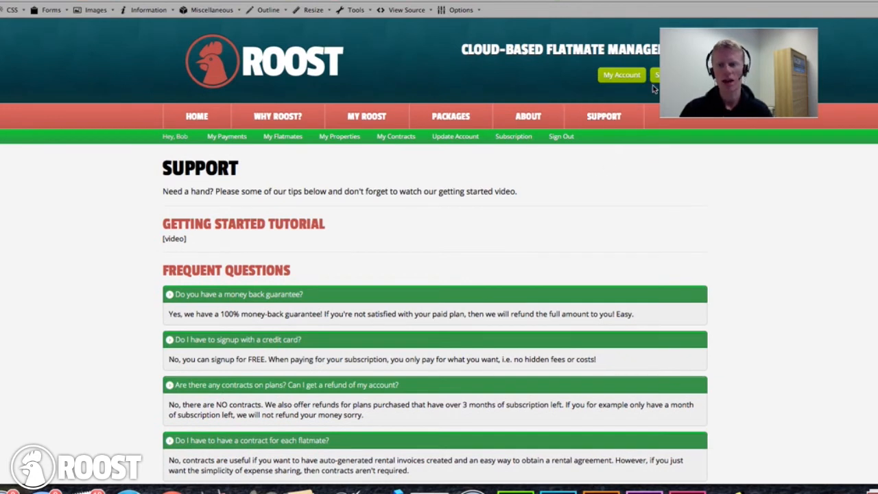